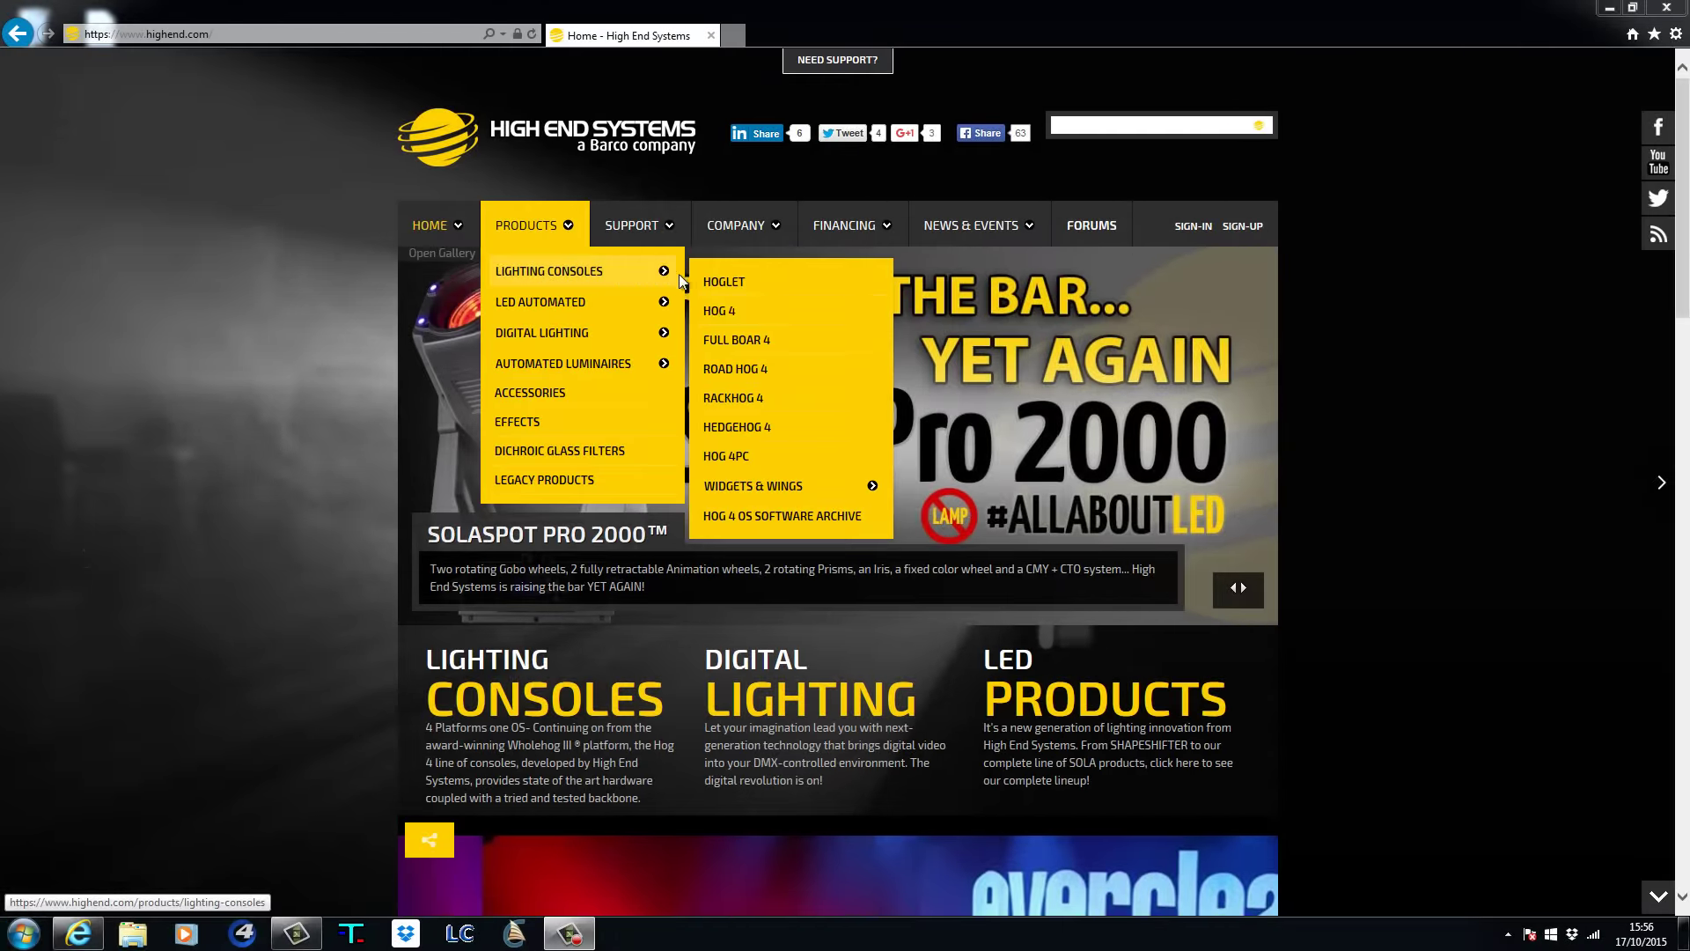
# Open the Hog 4 product page and scroll down to its Console Support downloads.
pyautogui.click(732, 314)
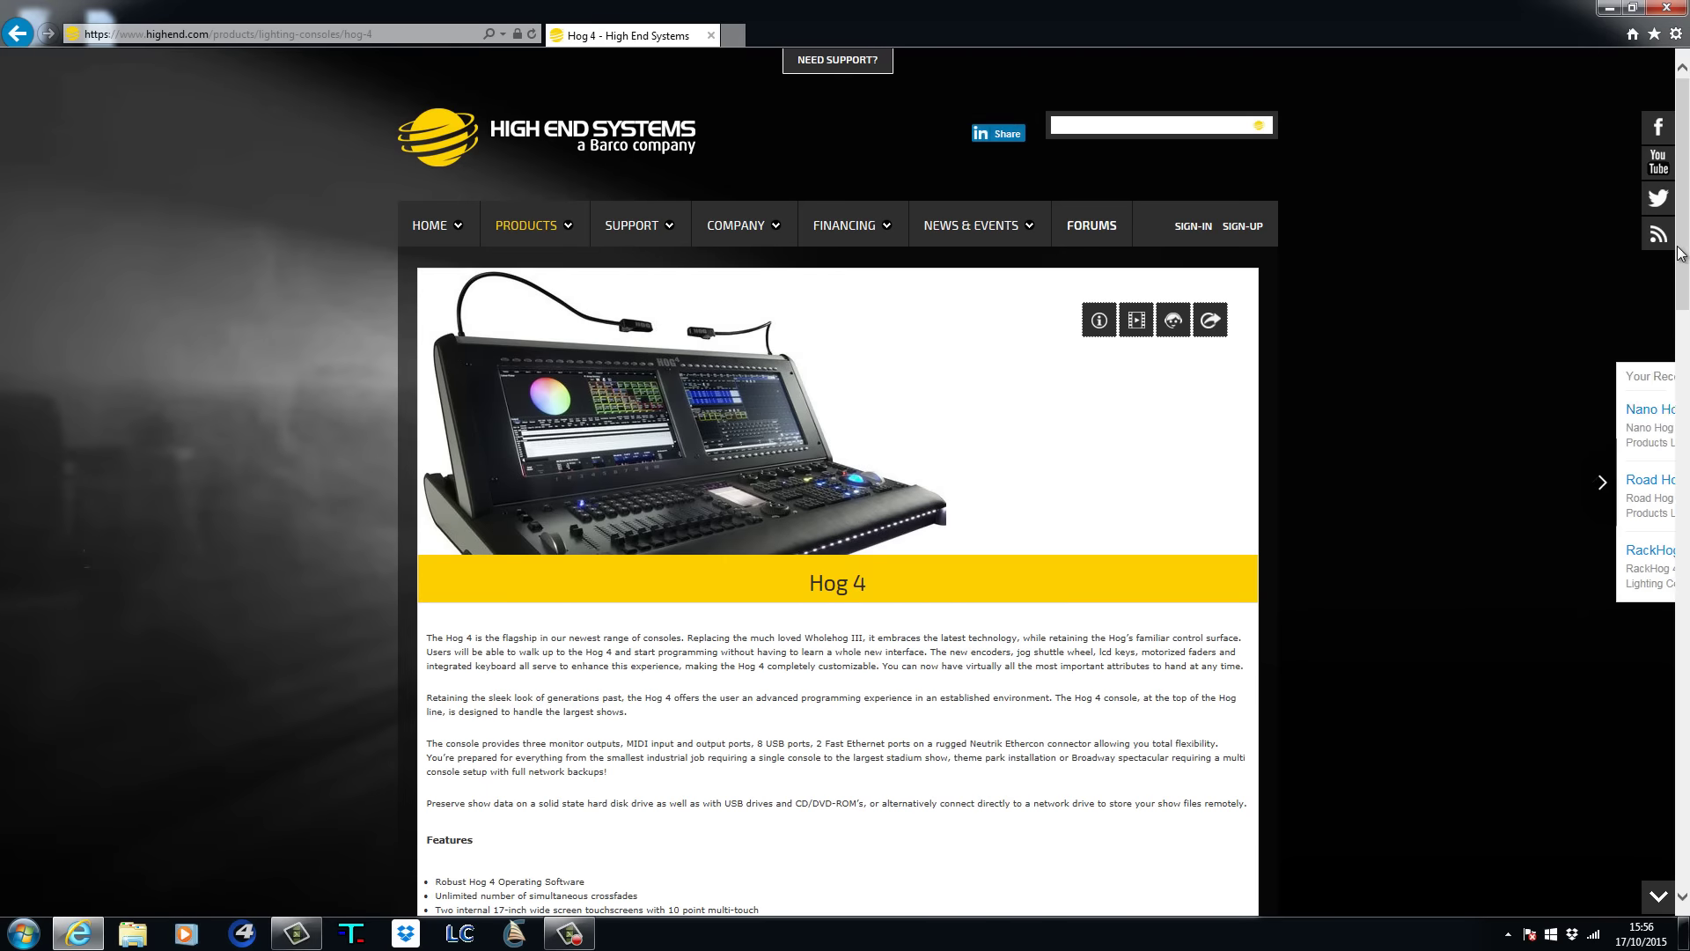
pyautogui.moveTo(1679, 254); pyautogui.dragTo(1683, 691)
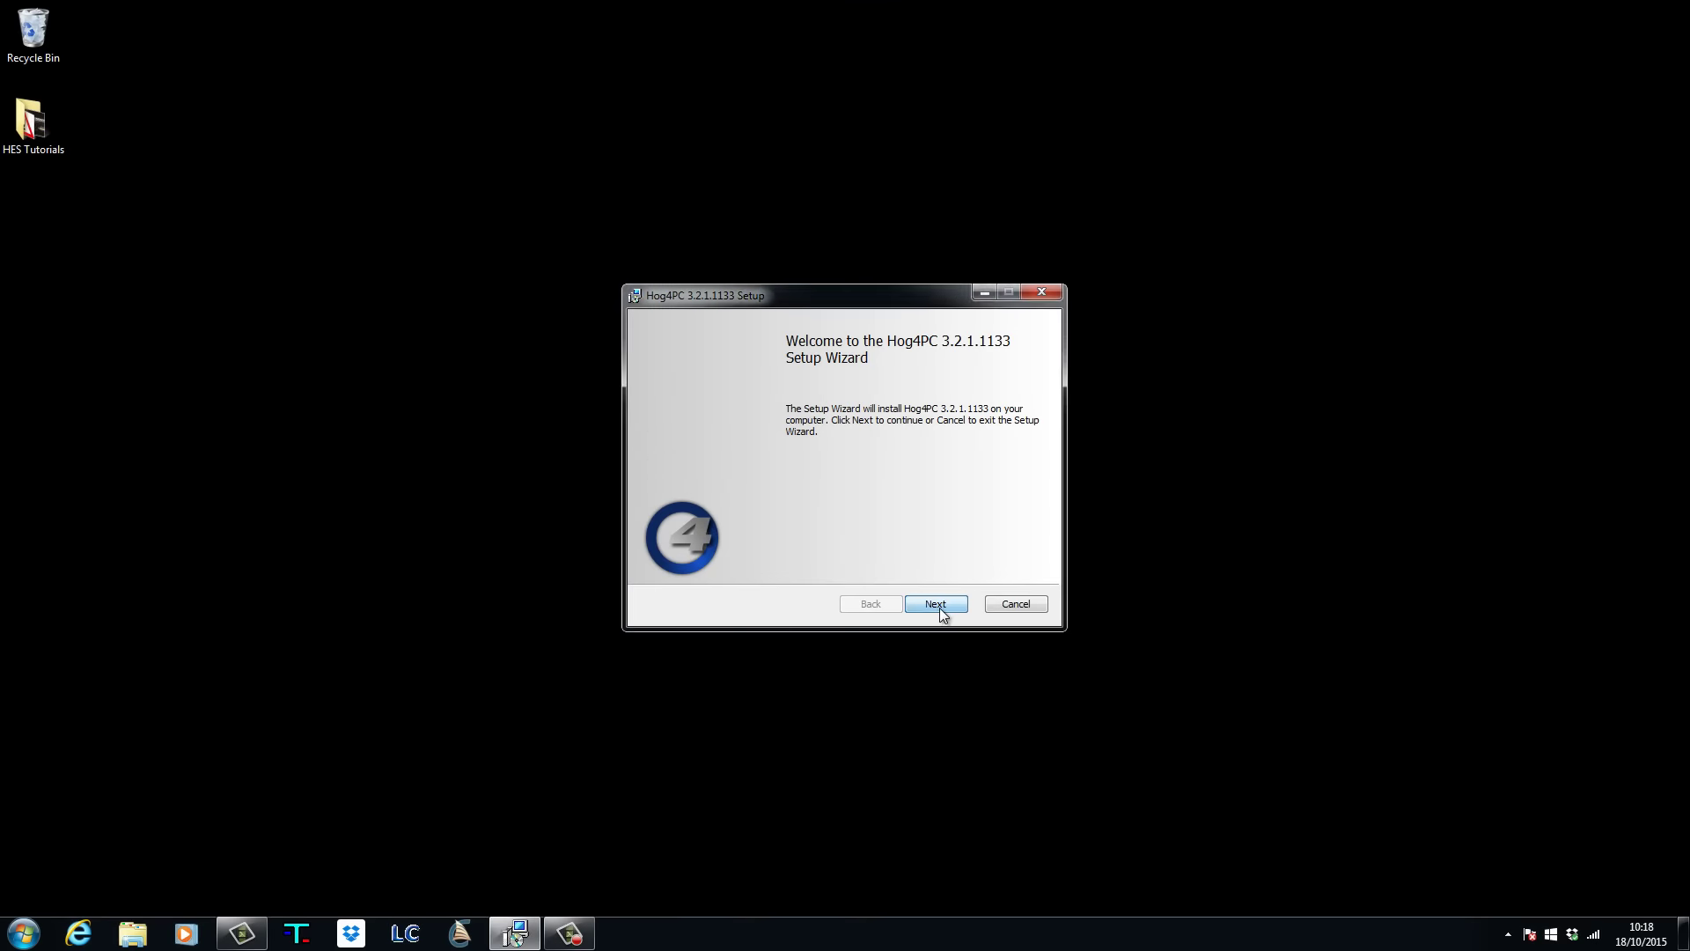
# Accept the license and install Hog 4PC plus Hog Visualizer Connectivity, skipping the Elo touchscreen drivers.
pyautogui.click(938, 607)
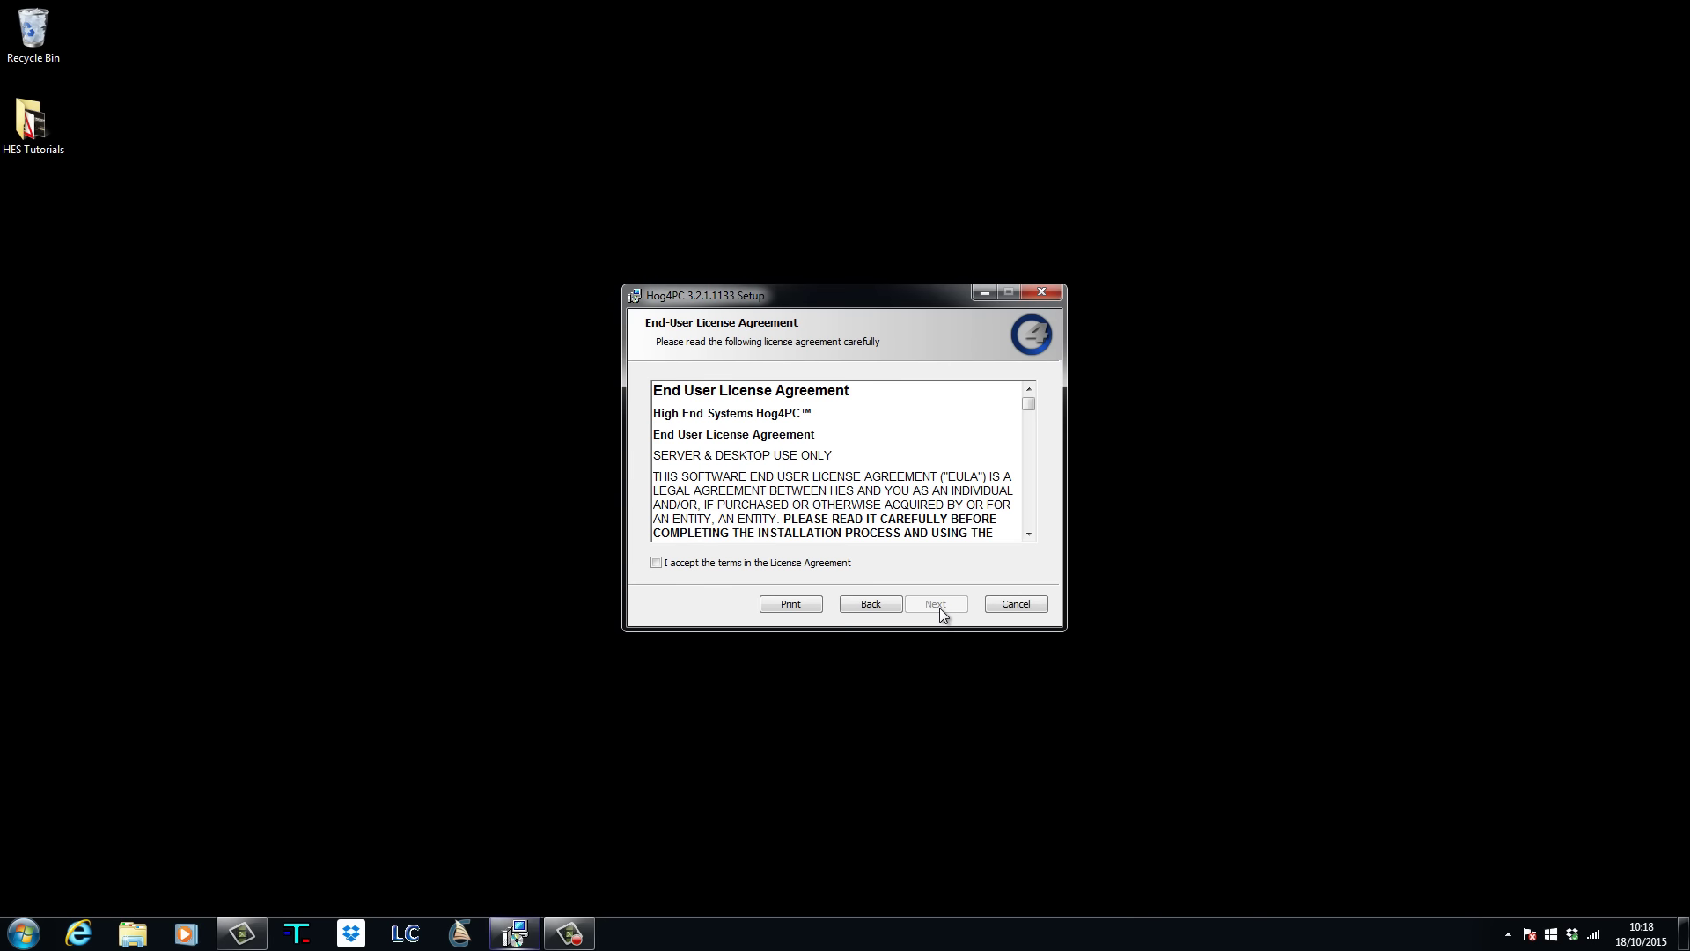
pyautogui.click(695, 561)
pyautogui.click(925, 604)
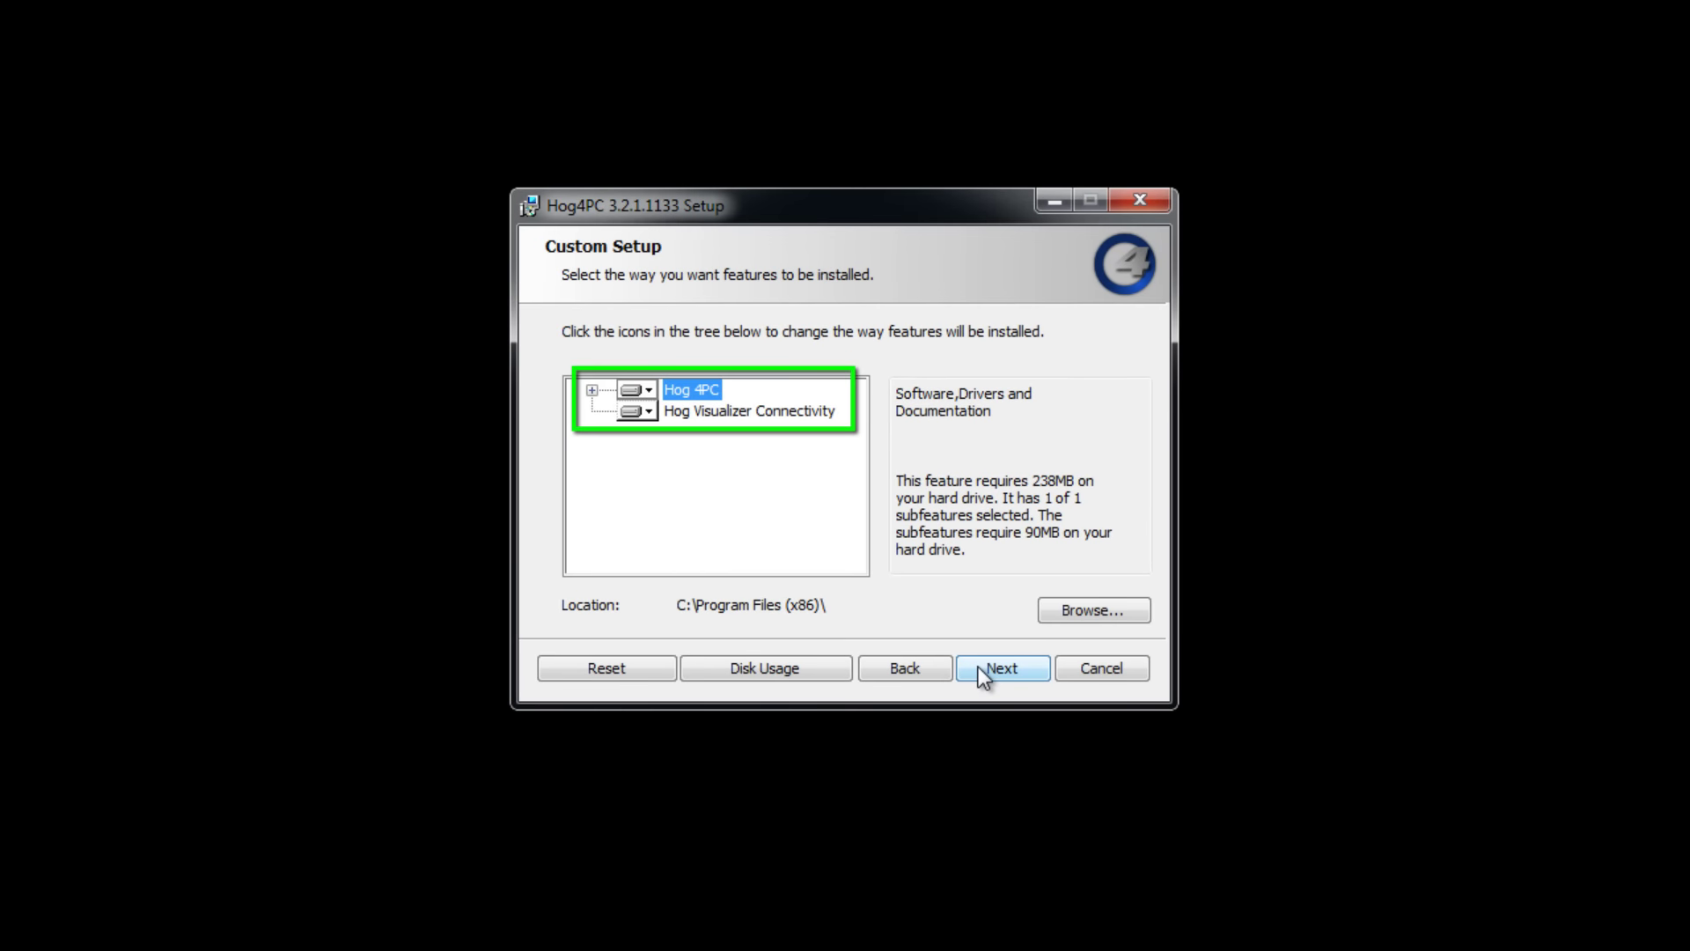
pyautogui.click(980, 668)
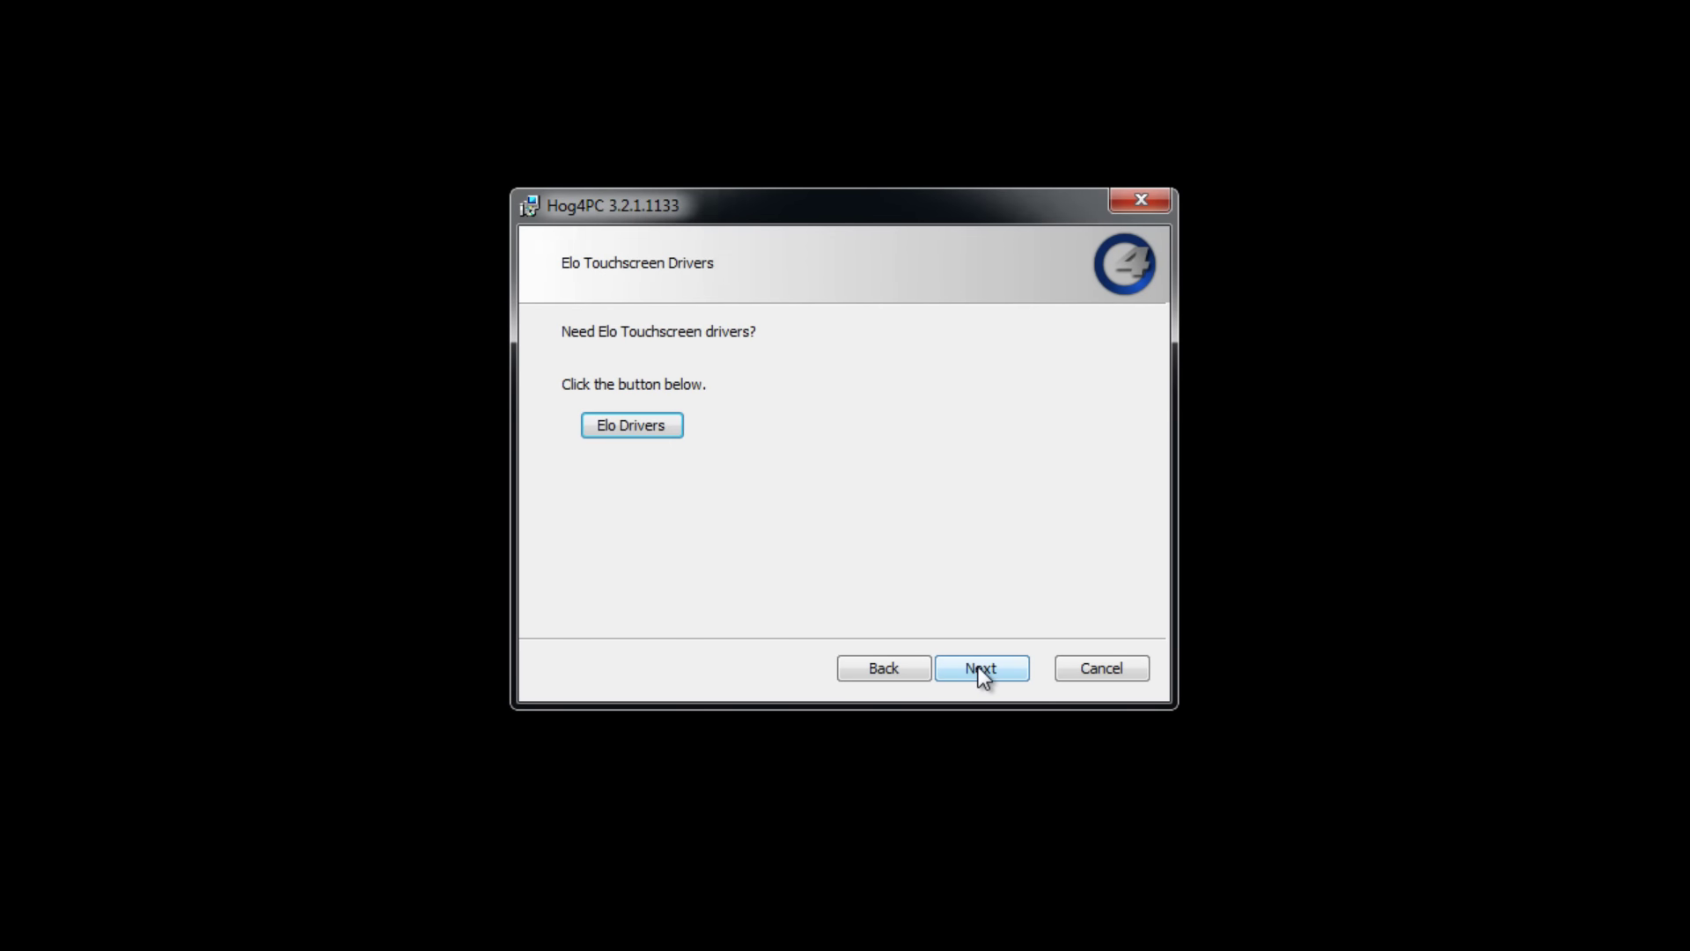
pyautogui.click(979, 667)
pyautogui.click(979, 668)
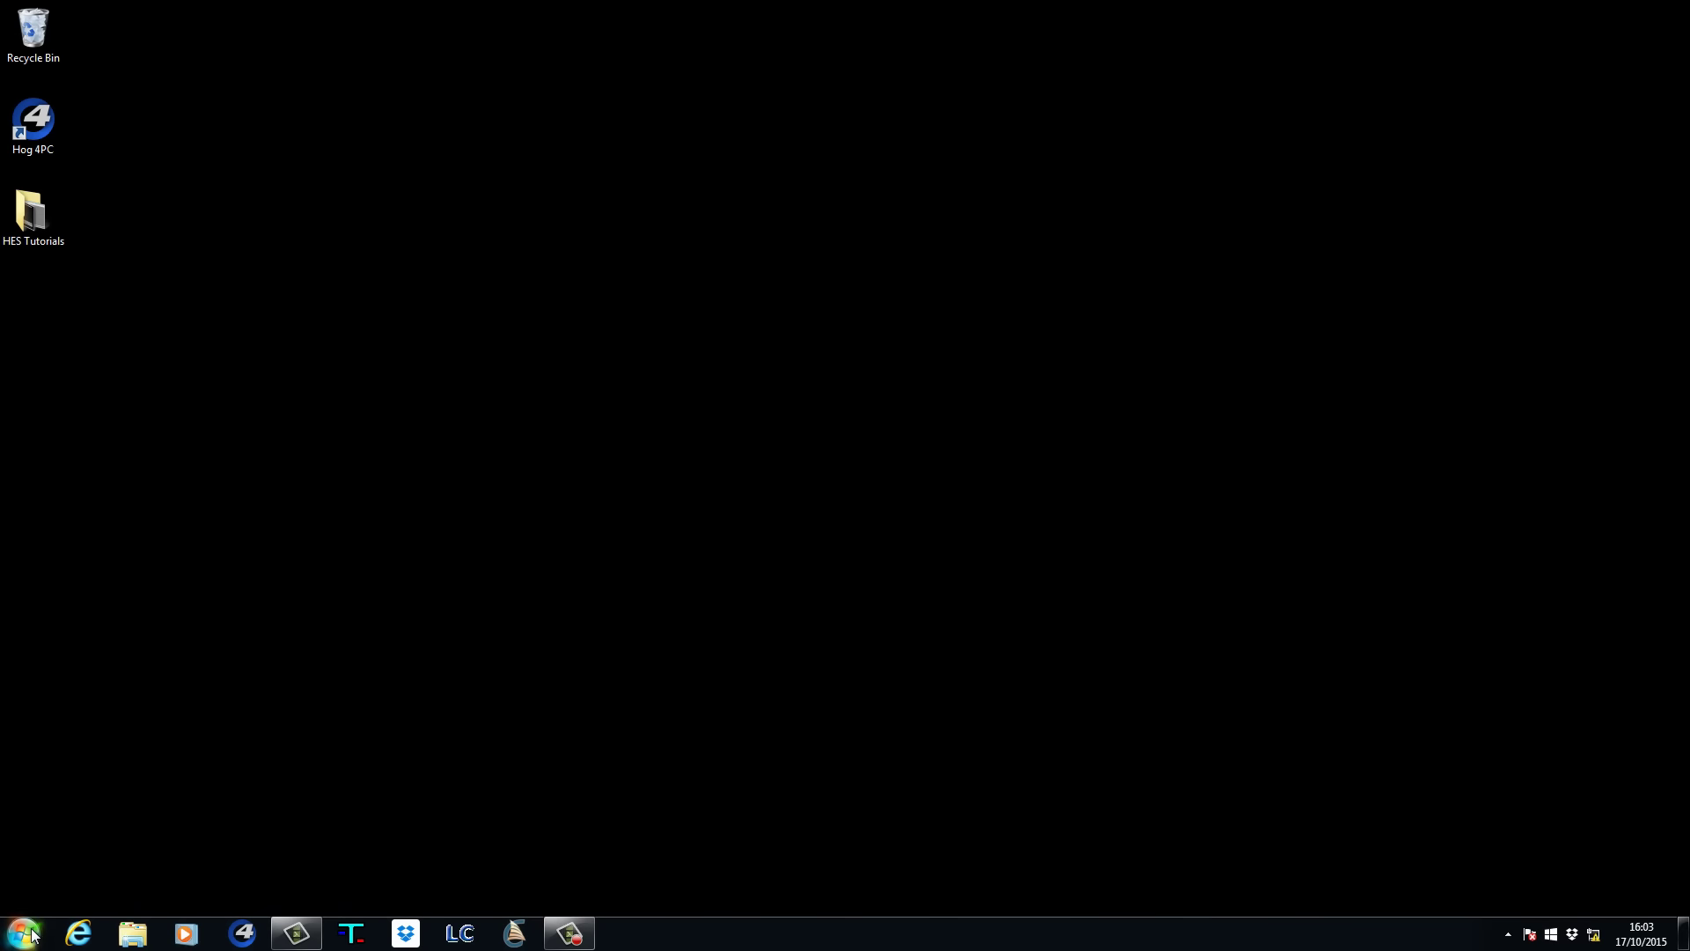
# Give the Local Area Connection's IPv4 a static address 10.0.0.2 with subnet mask 255.0.0.0.
pyautogui.click(32, 934)
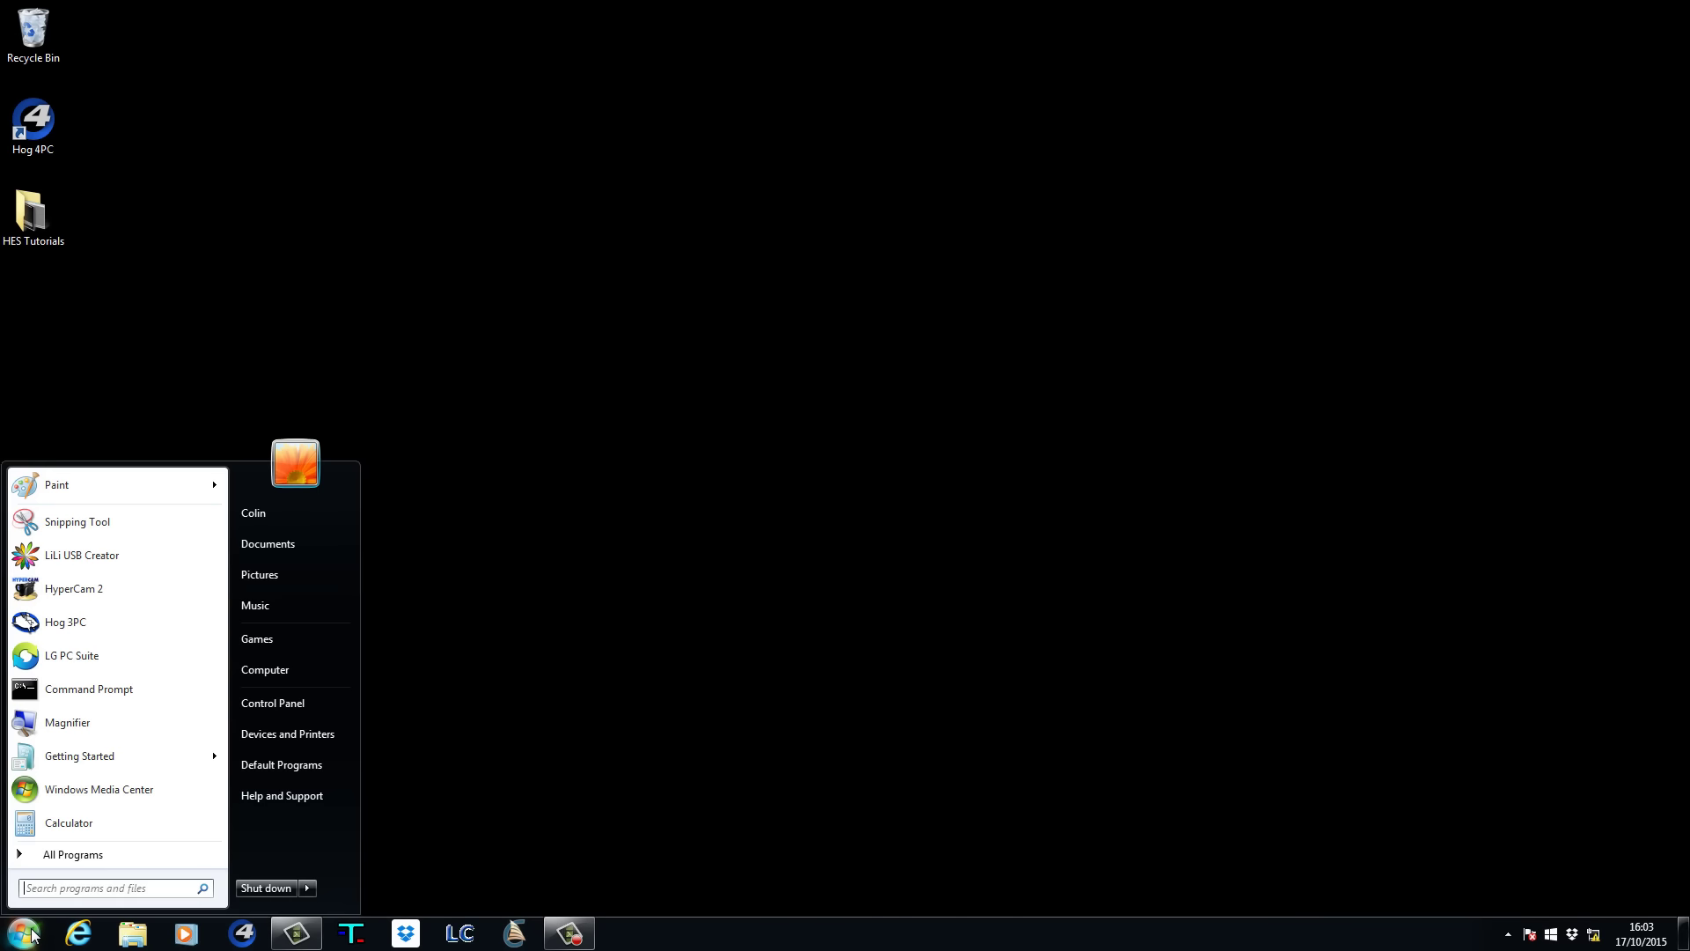
pyautogui.click(294, 704)
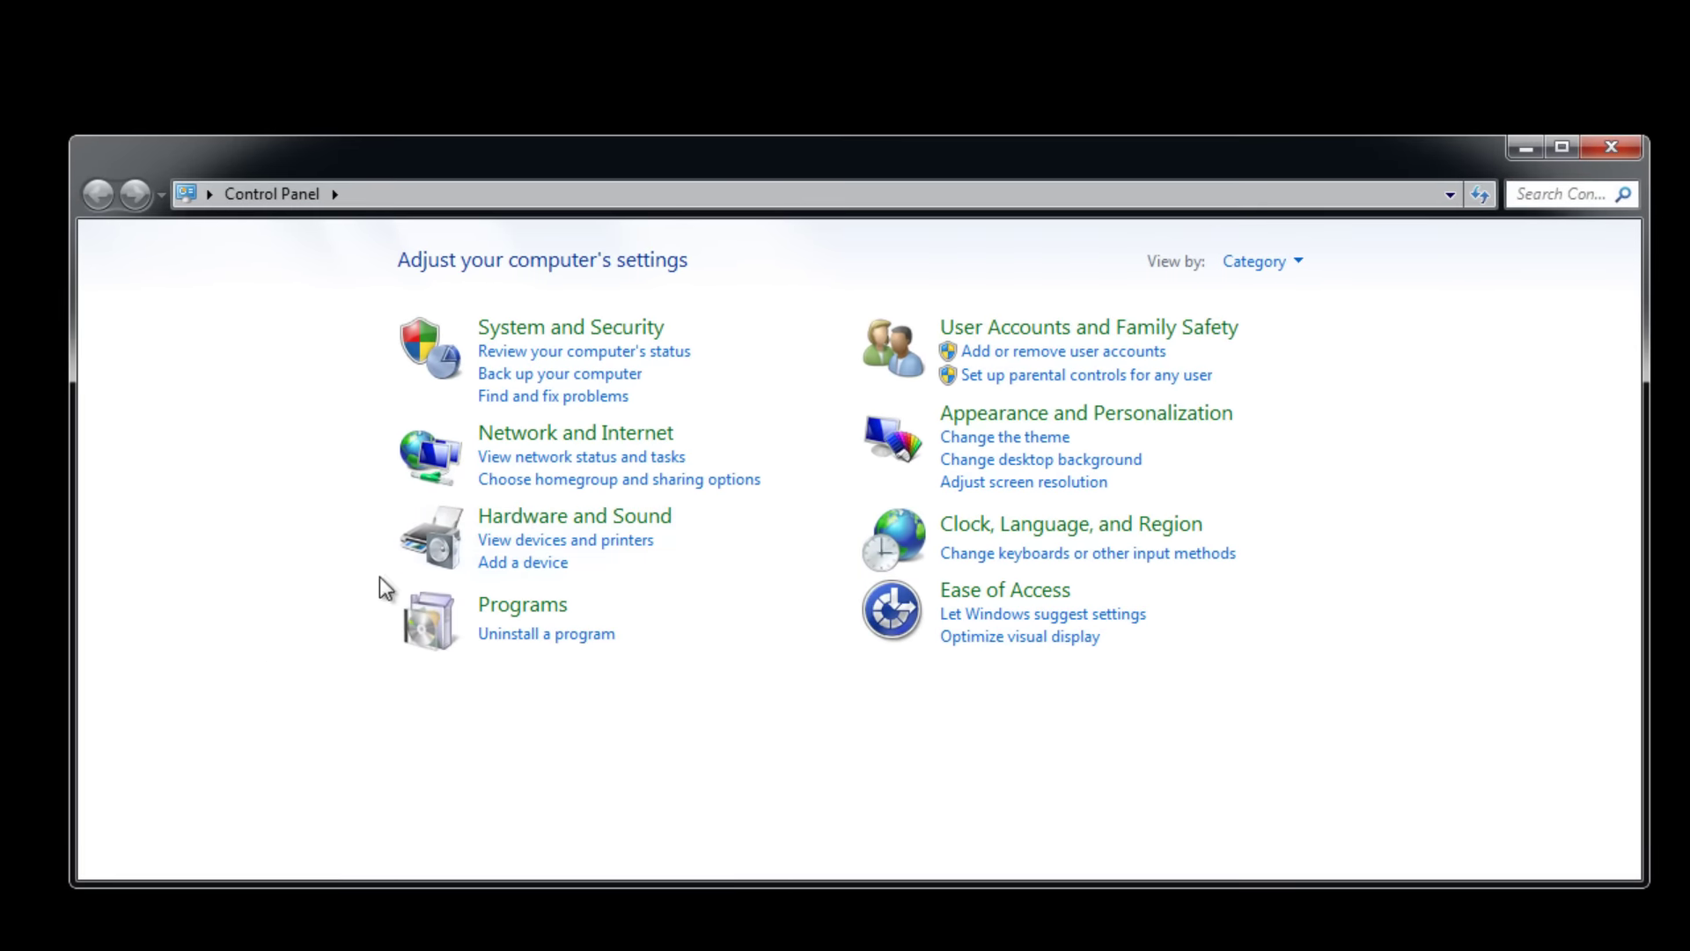
pyautogui.click(570, 456)
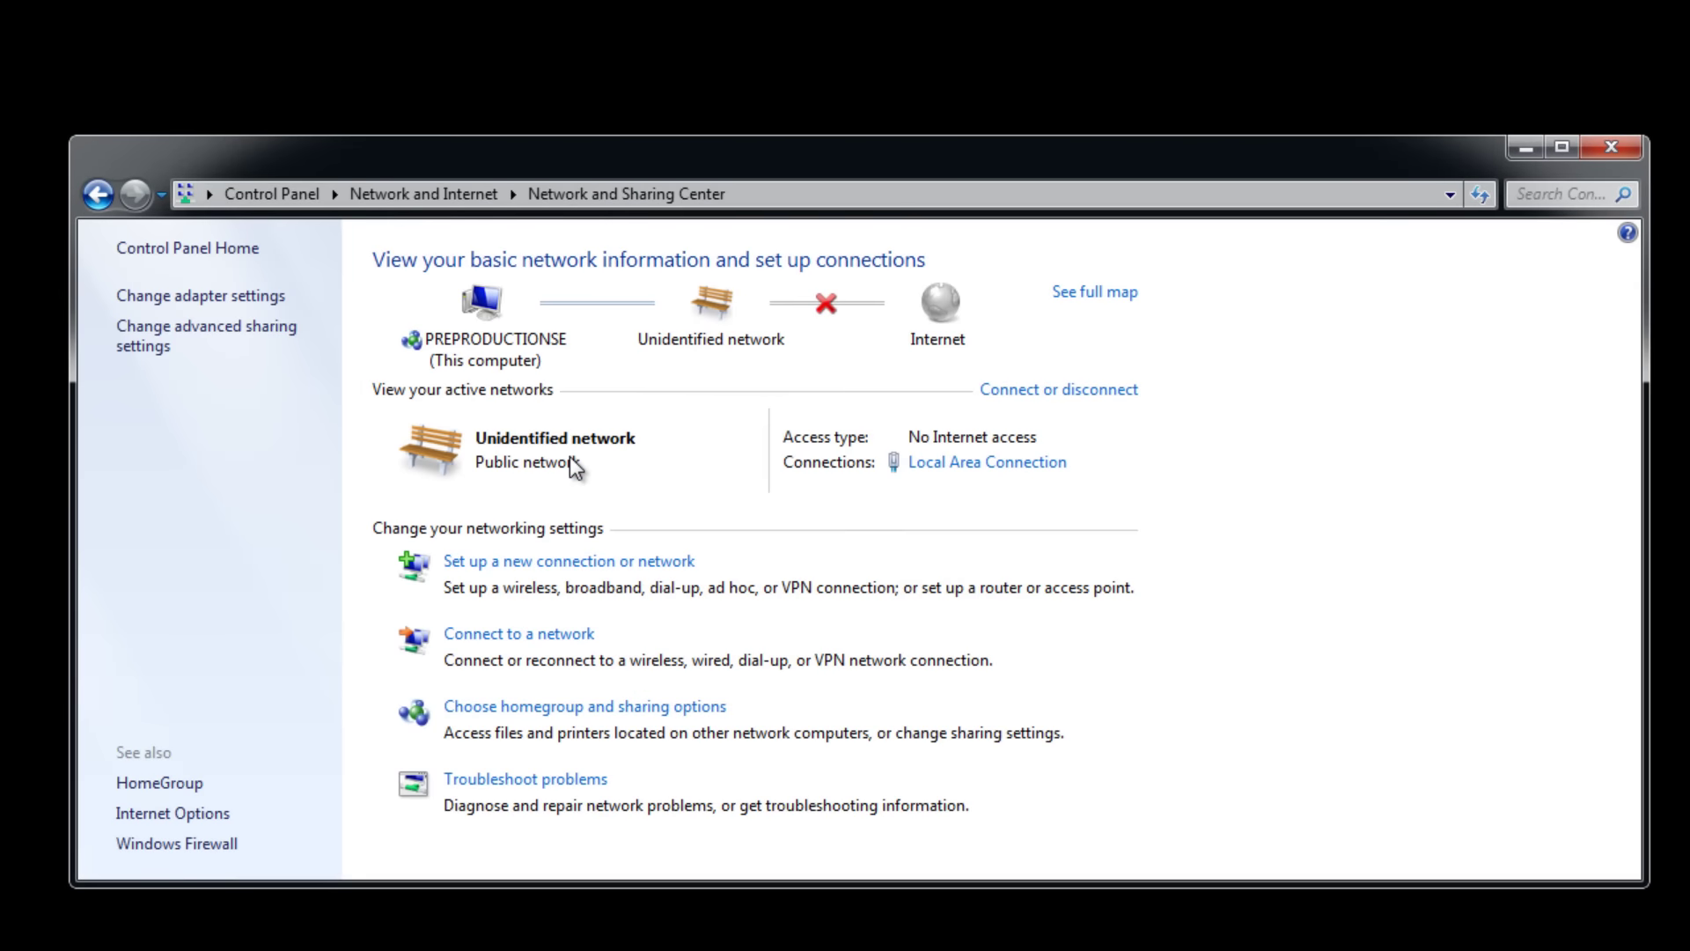
pyautogui.click(1003, 464)
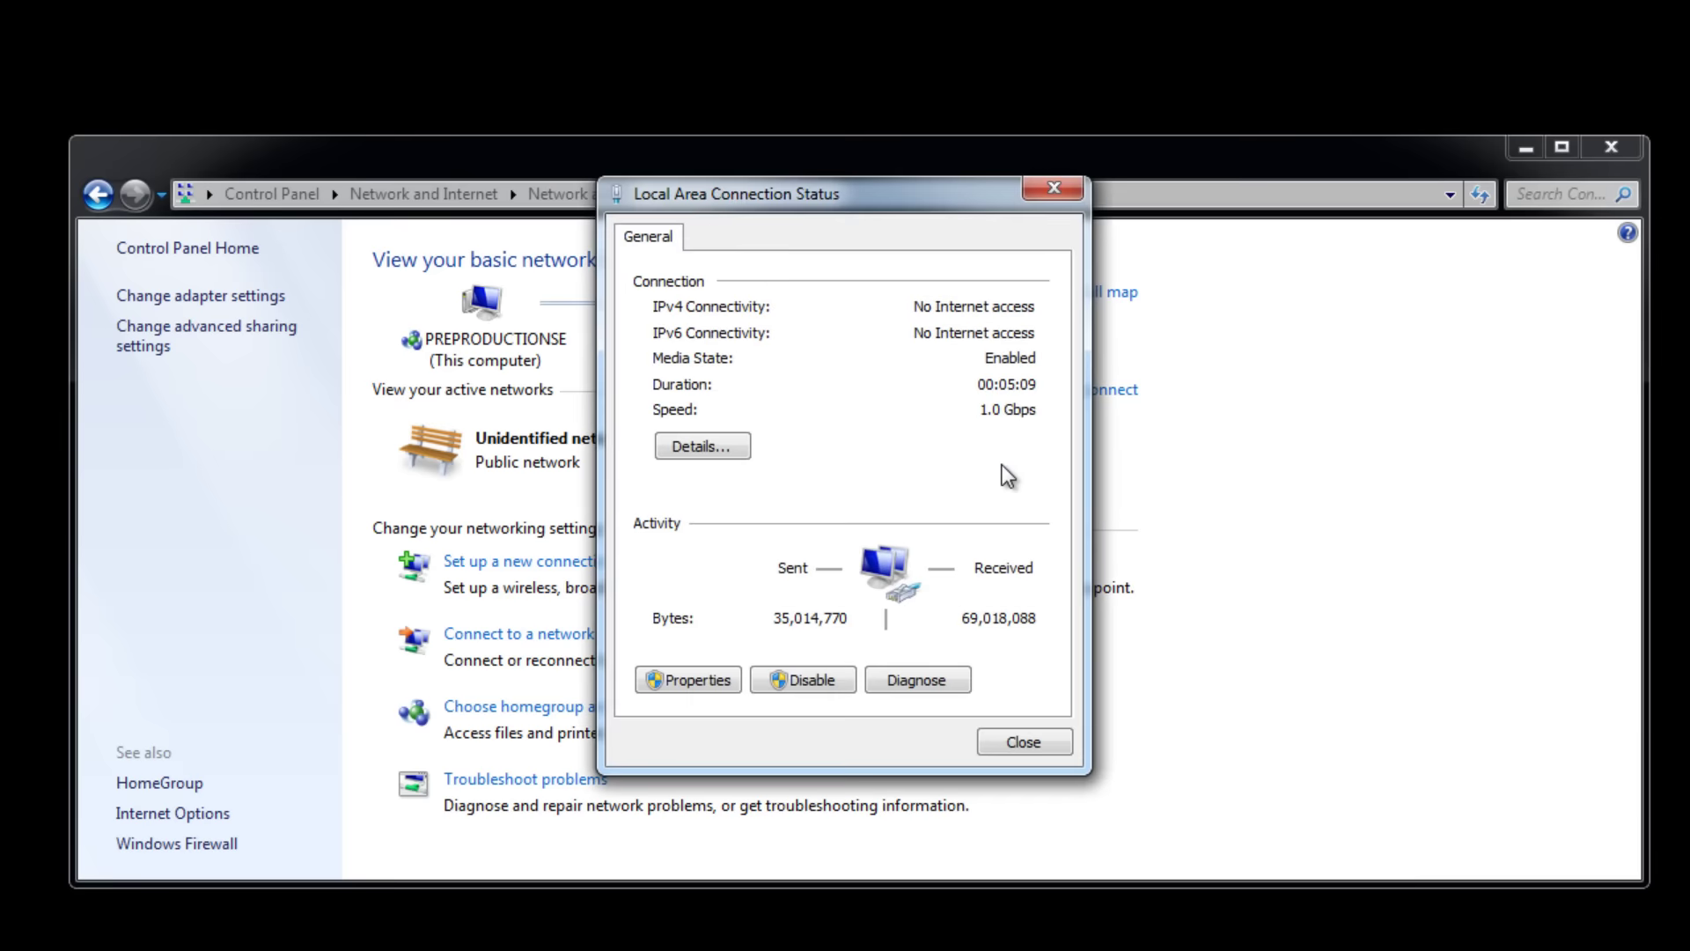
pyautogui.click(689, 680)
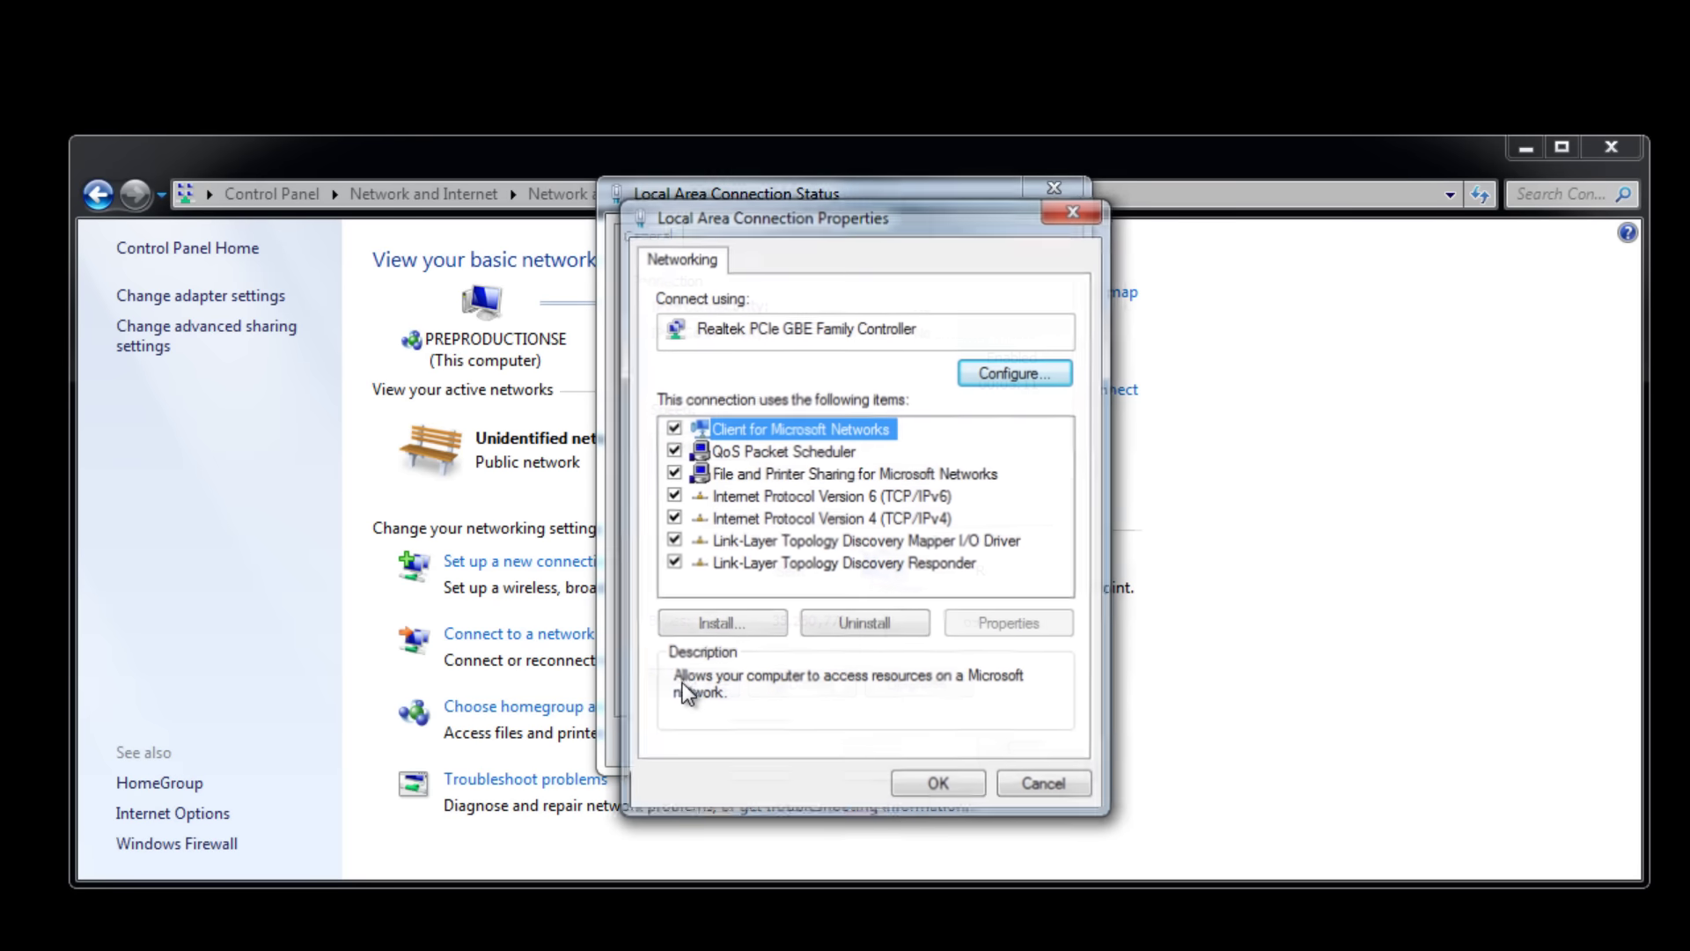
pyautogui.doubleClick(822, 519)
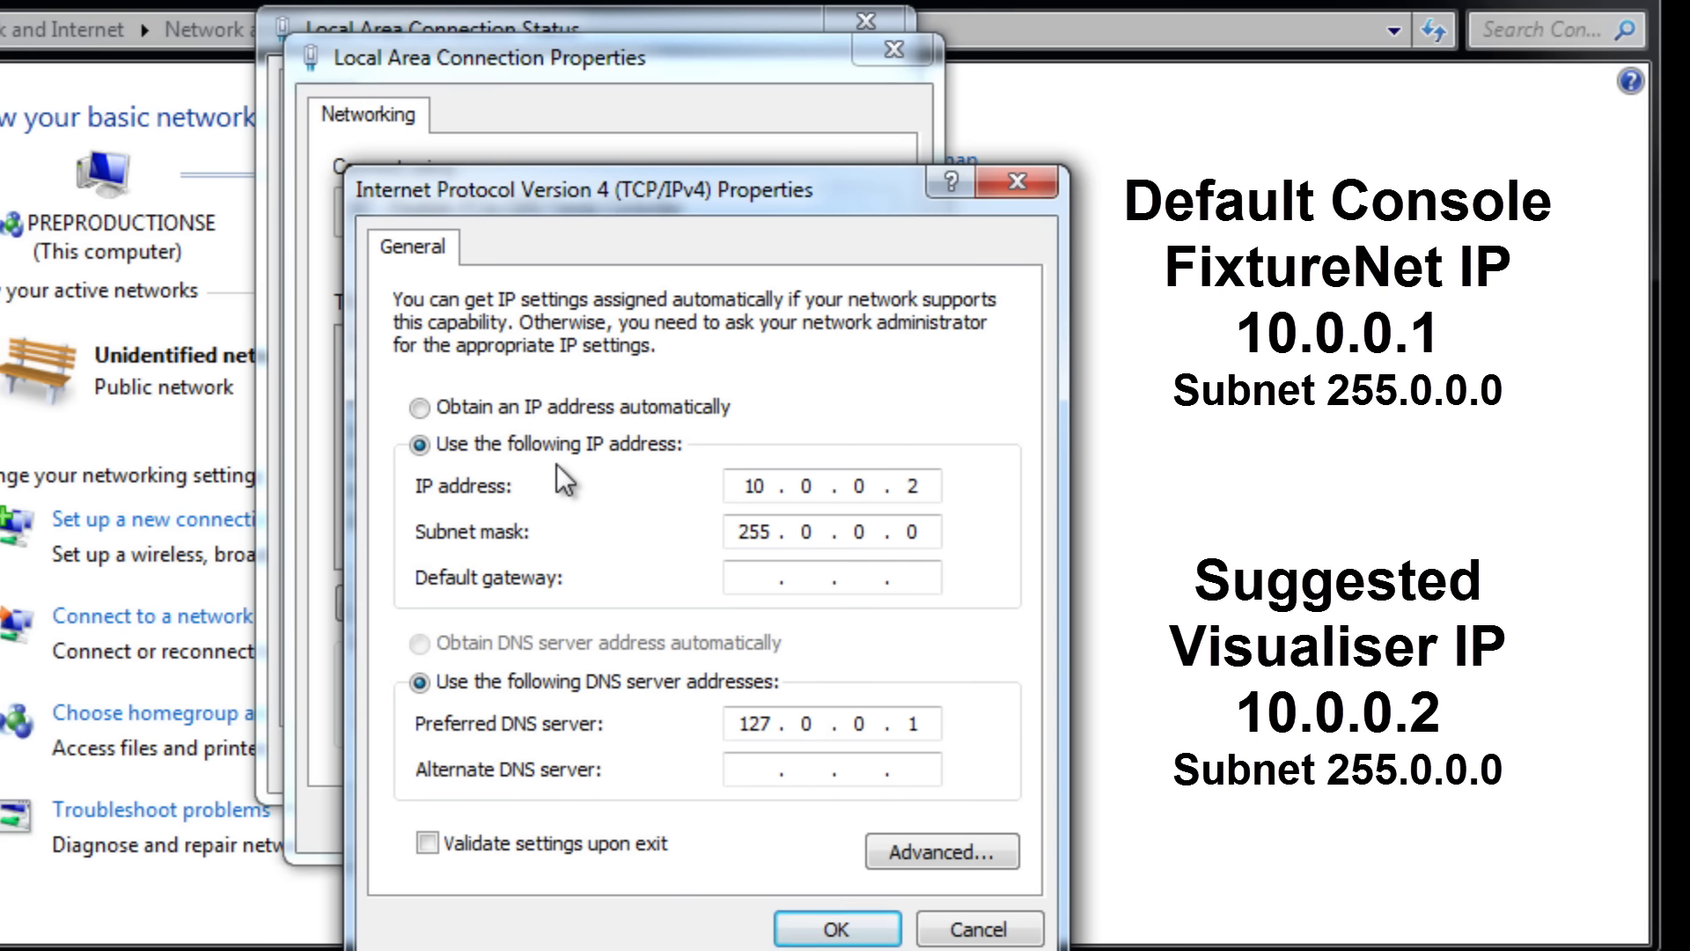
pyautogui.click(863, 926)
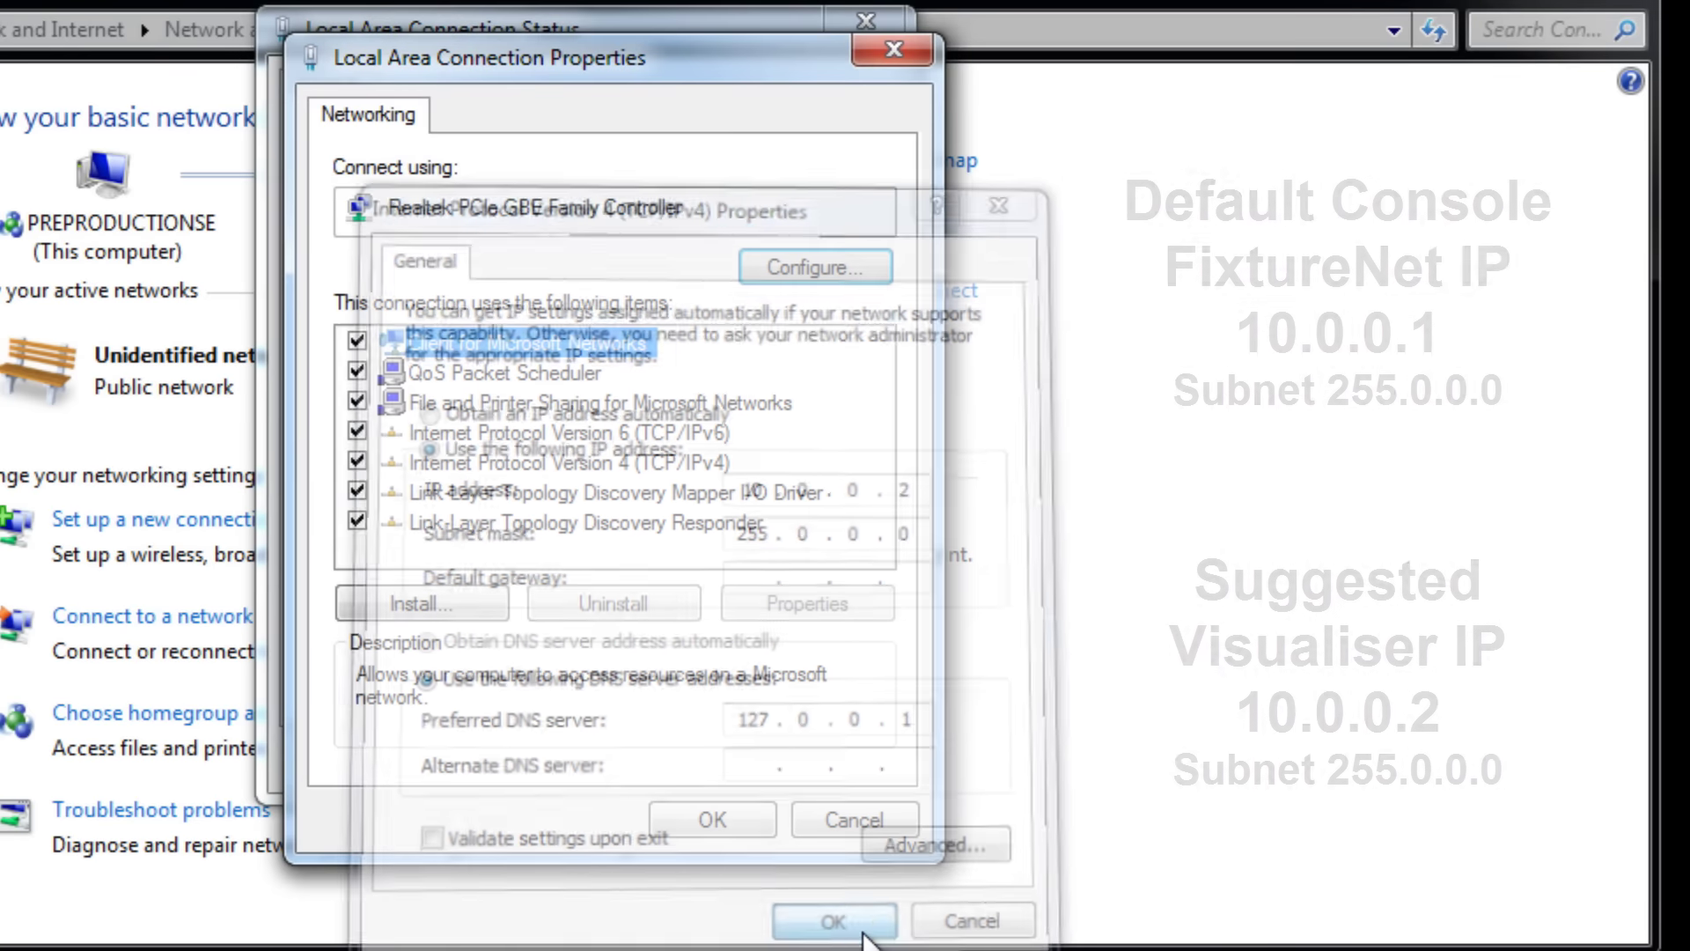
# Close the connection properties, then apply default FixtureNet IP settings (10.0.0.1, 255.0.0.0) in Hog 4PC.
pyautogui.click(715, 820)
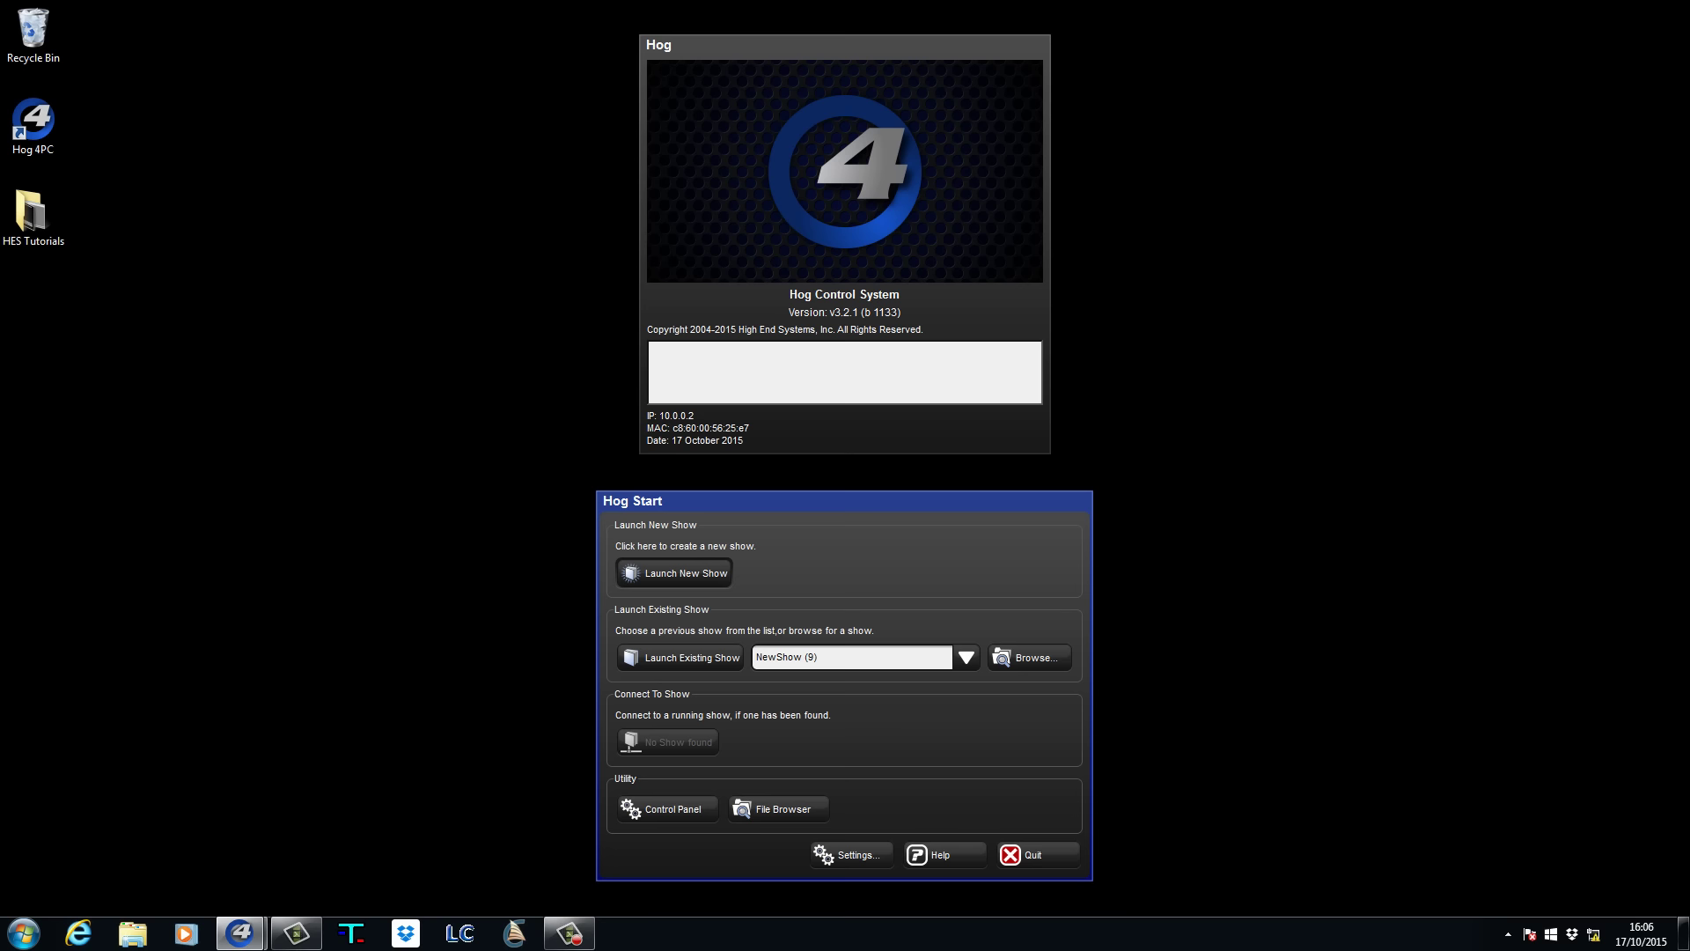
pyautogui.click(653, 810)
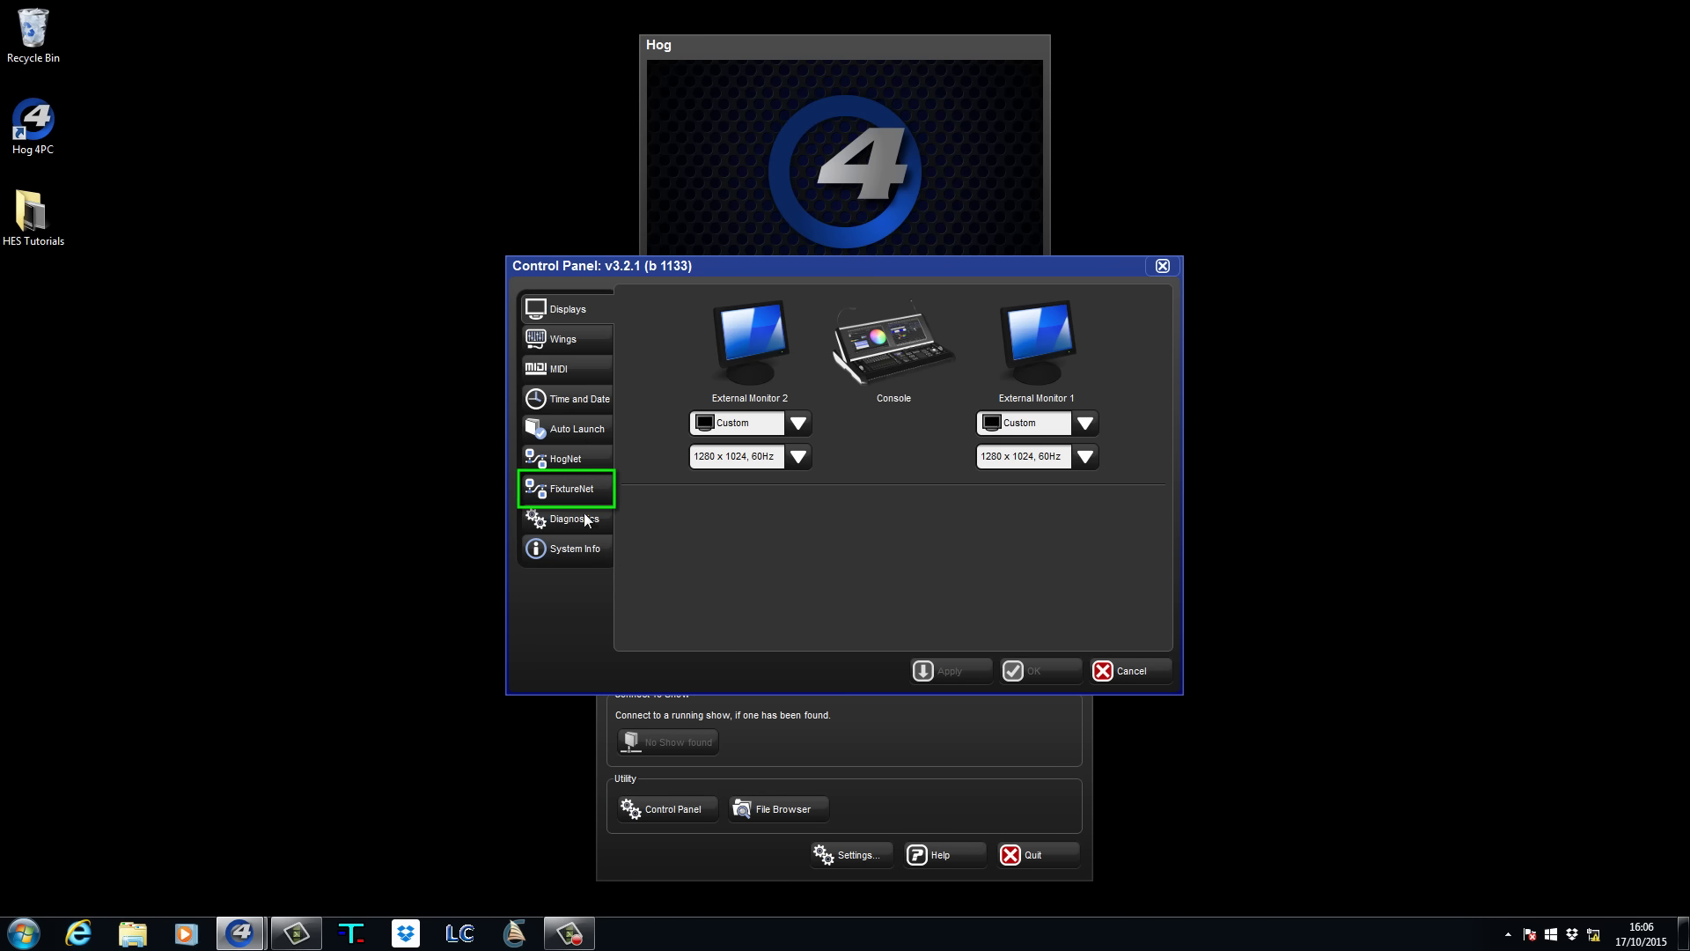
pyautogui.click(573, 490)
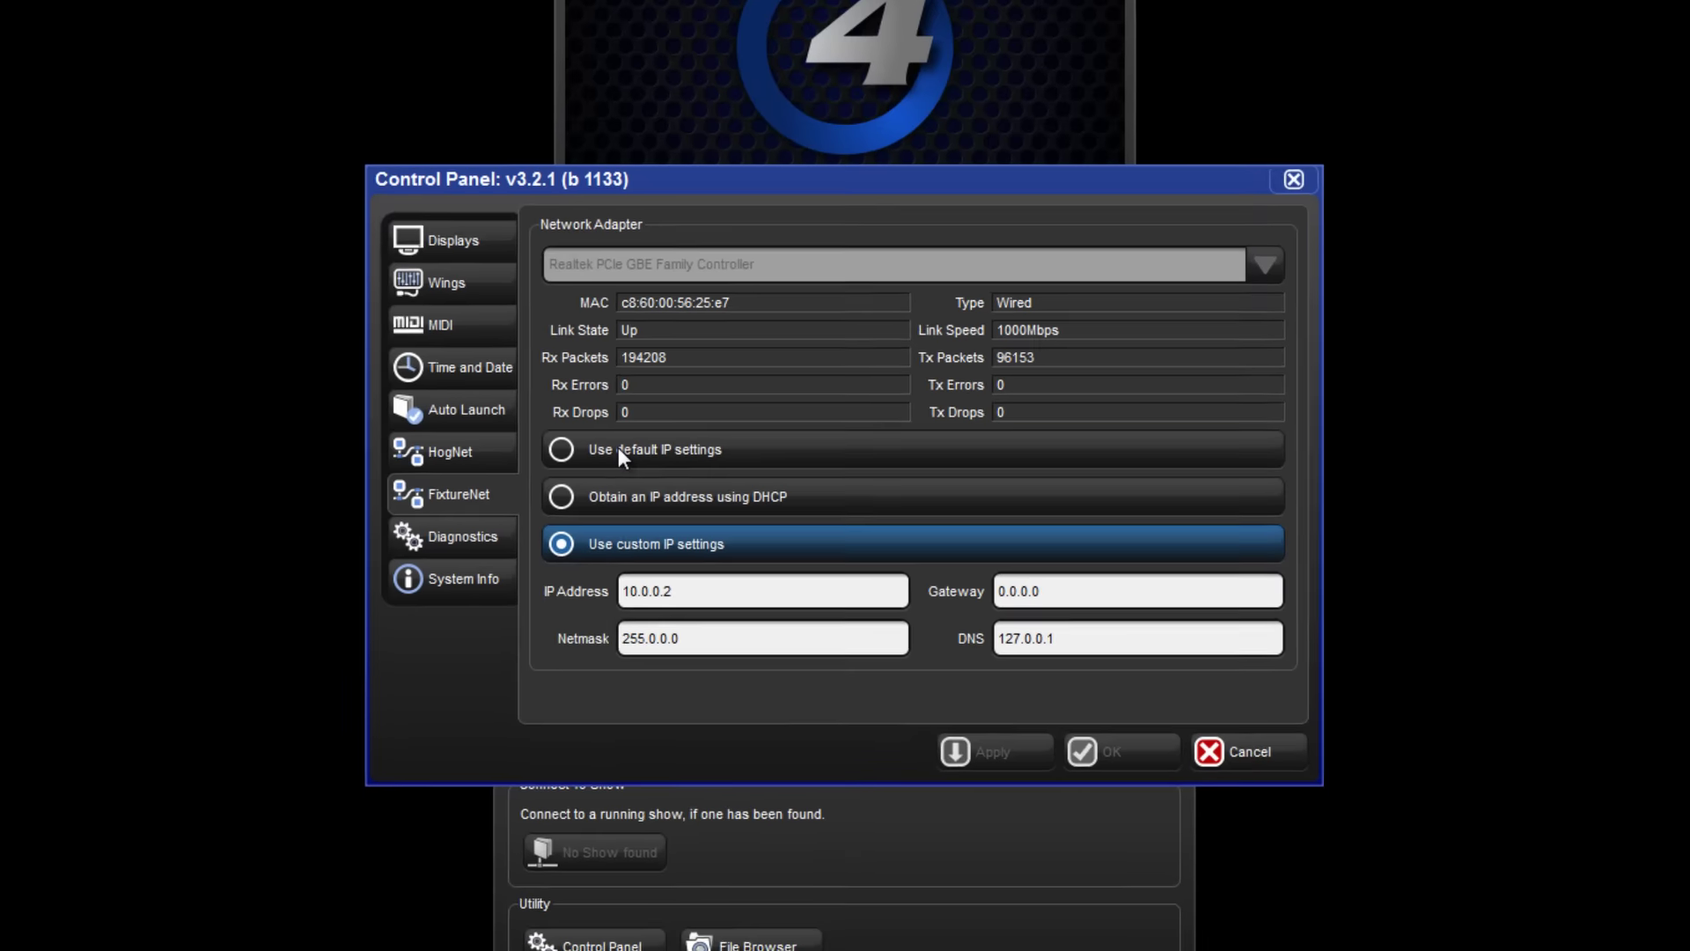
pyautogui.click(620, 451)
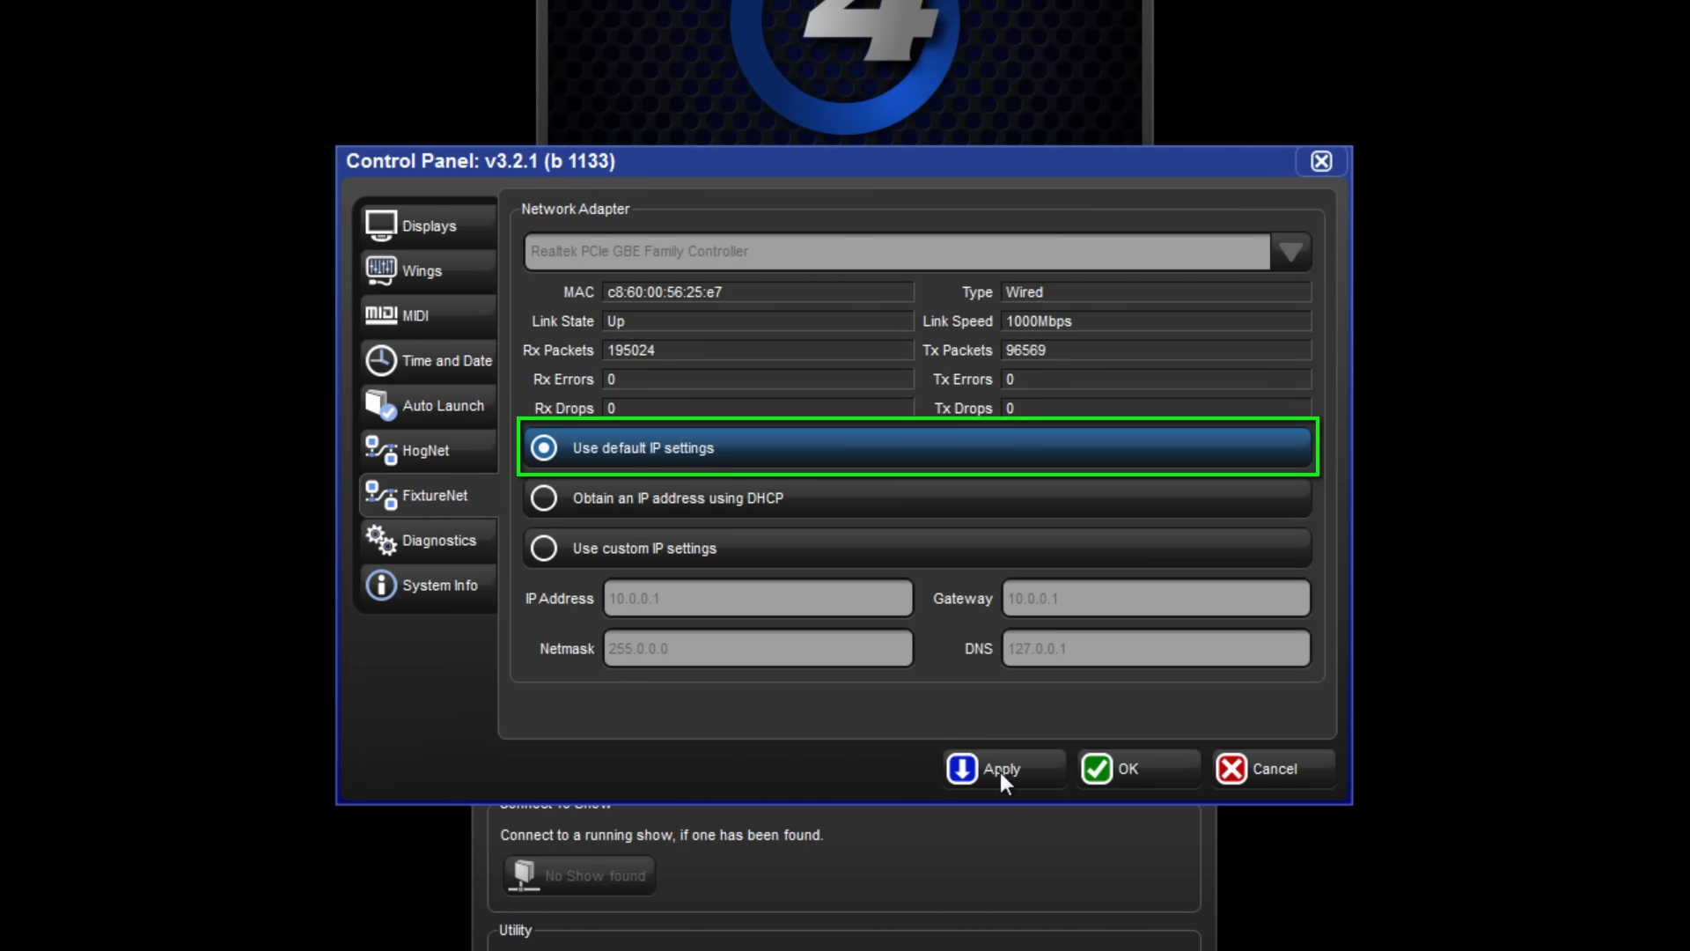
pyautogui.click(1000, 771)
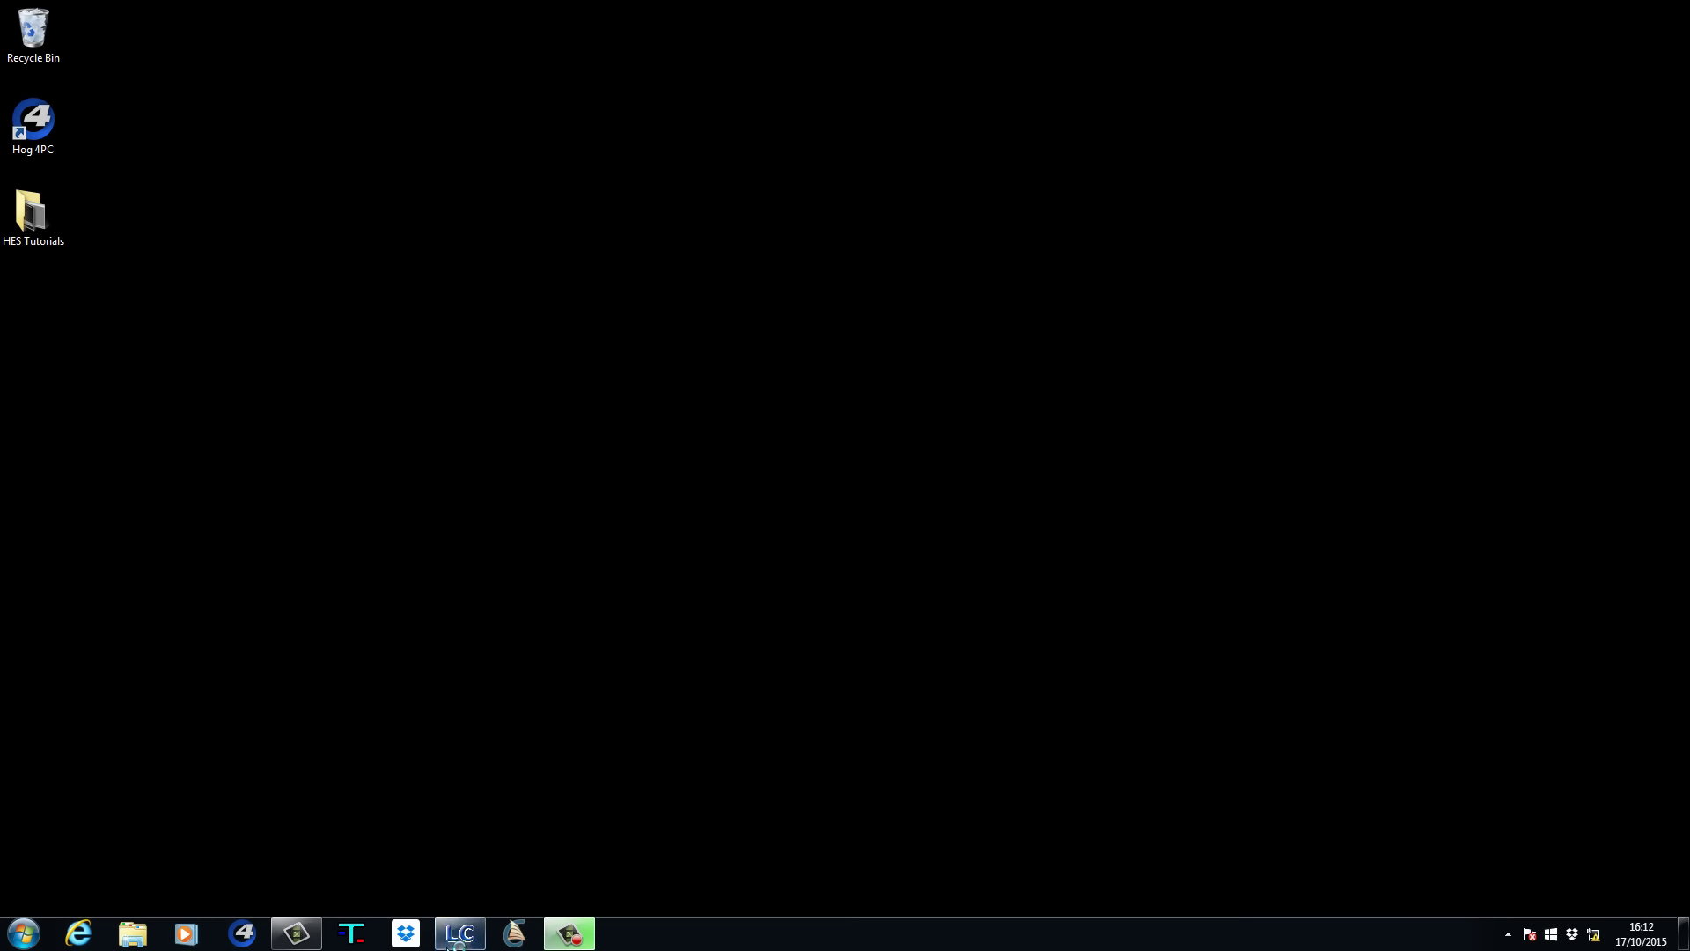
# Launch Light Converse, unlock it with the PIN, and start in visualization-only mode.
pyautogui.click(450, 942)
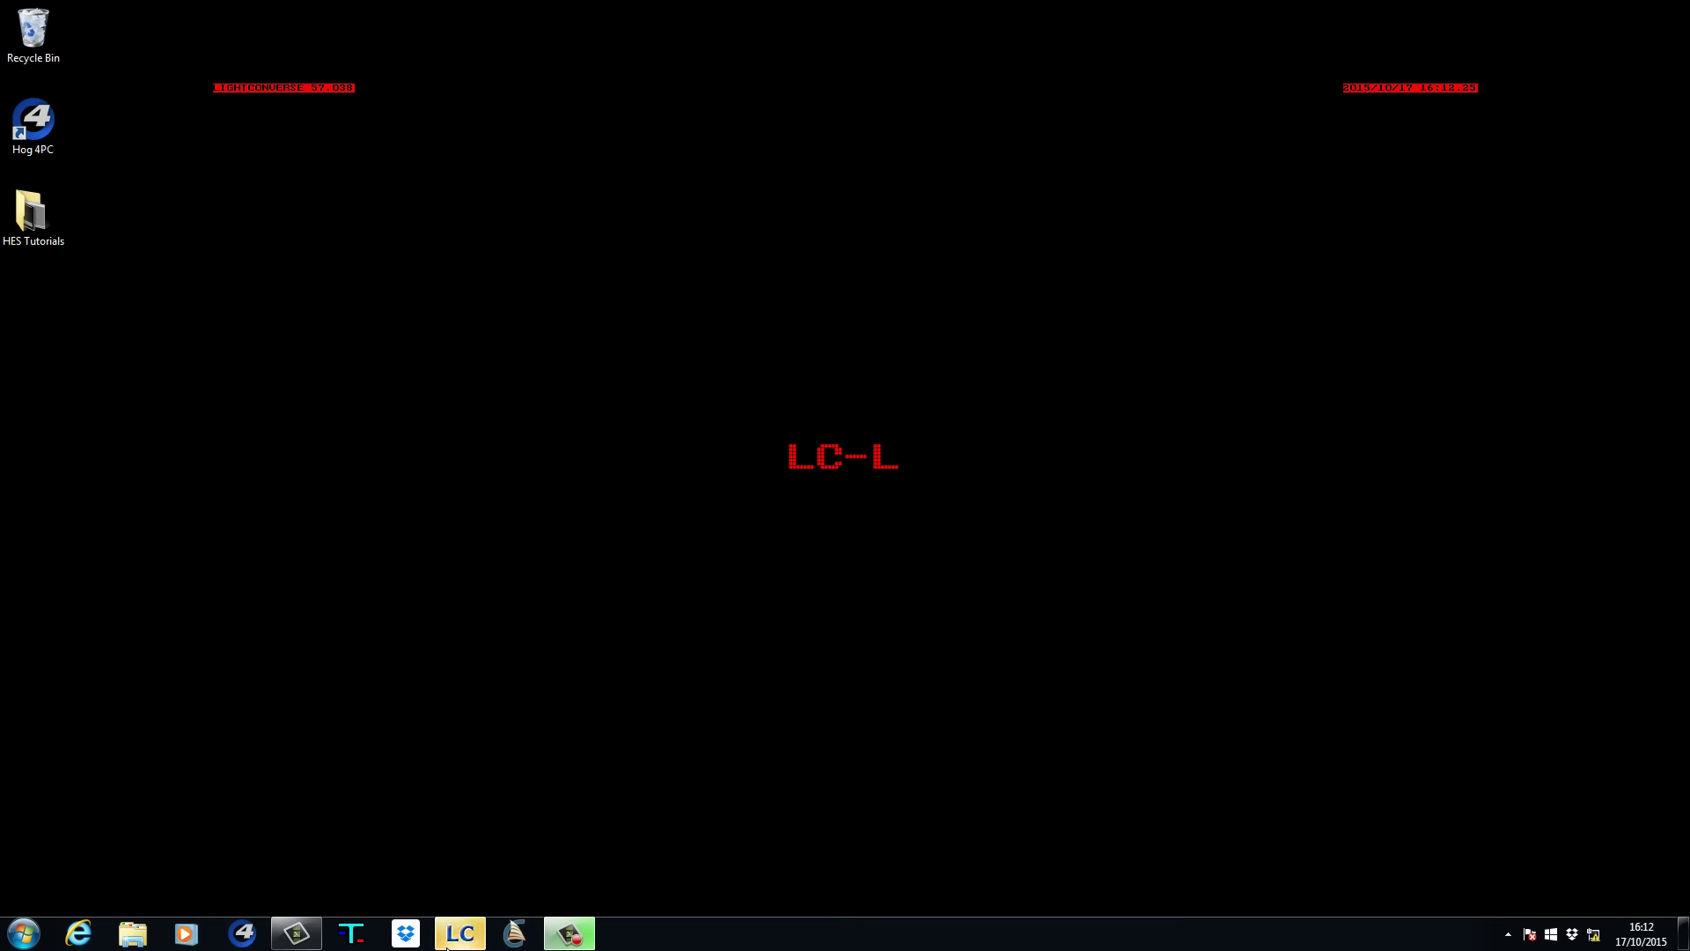
pyautogui.write('123')
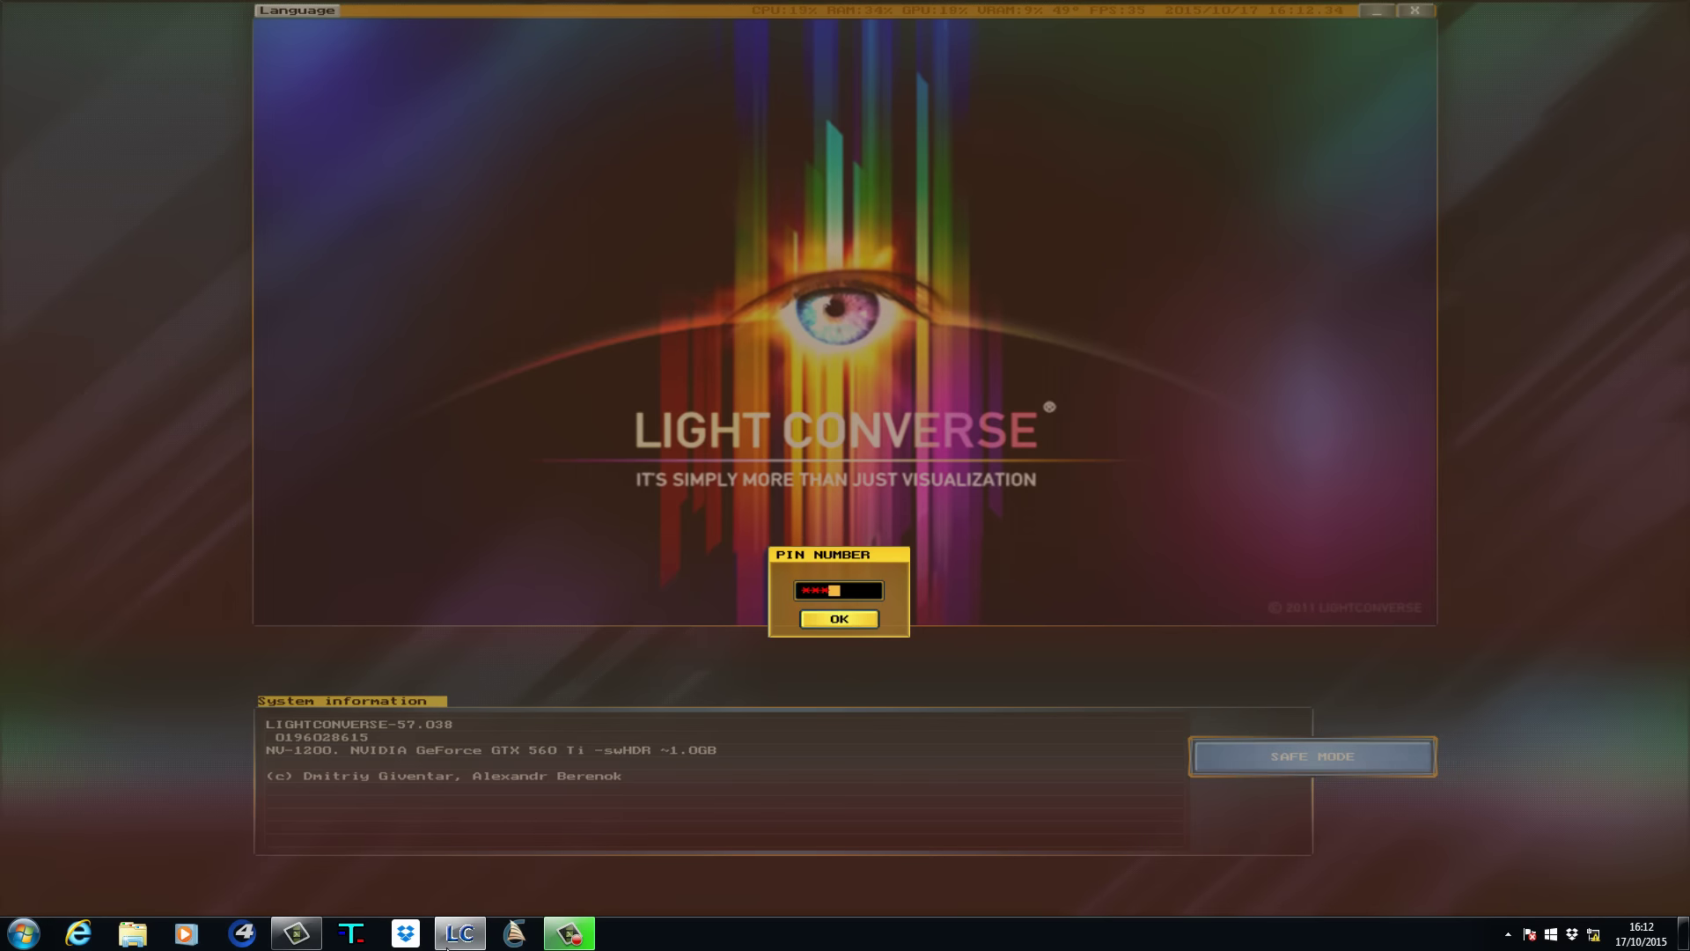
pyautogui.write('4')
pyautogui.press('Return')
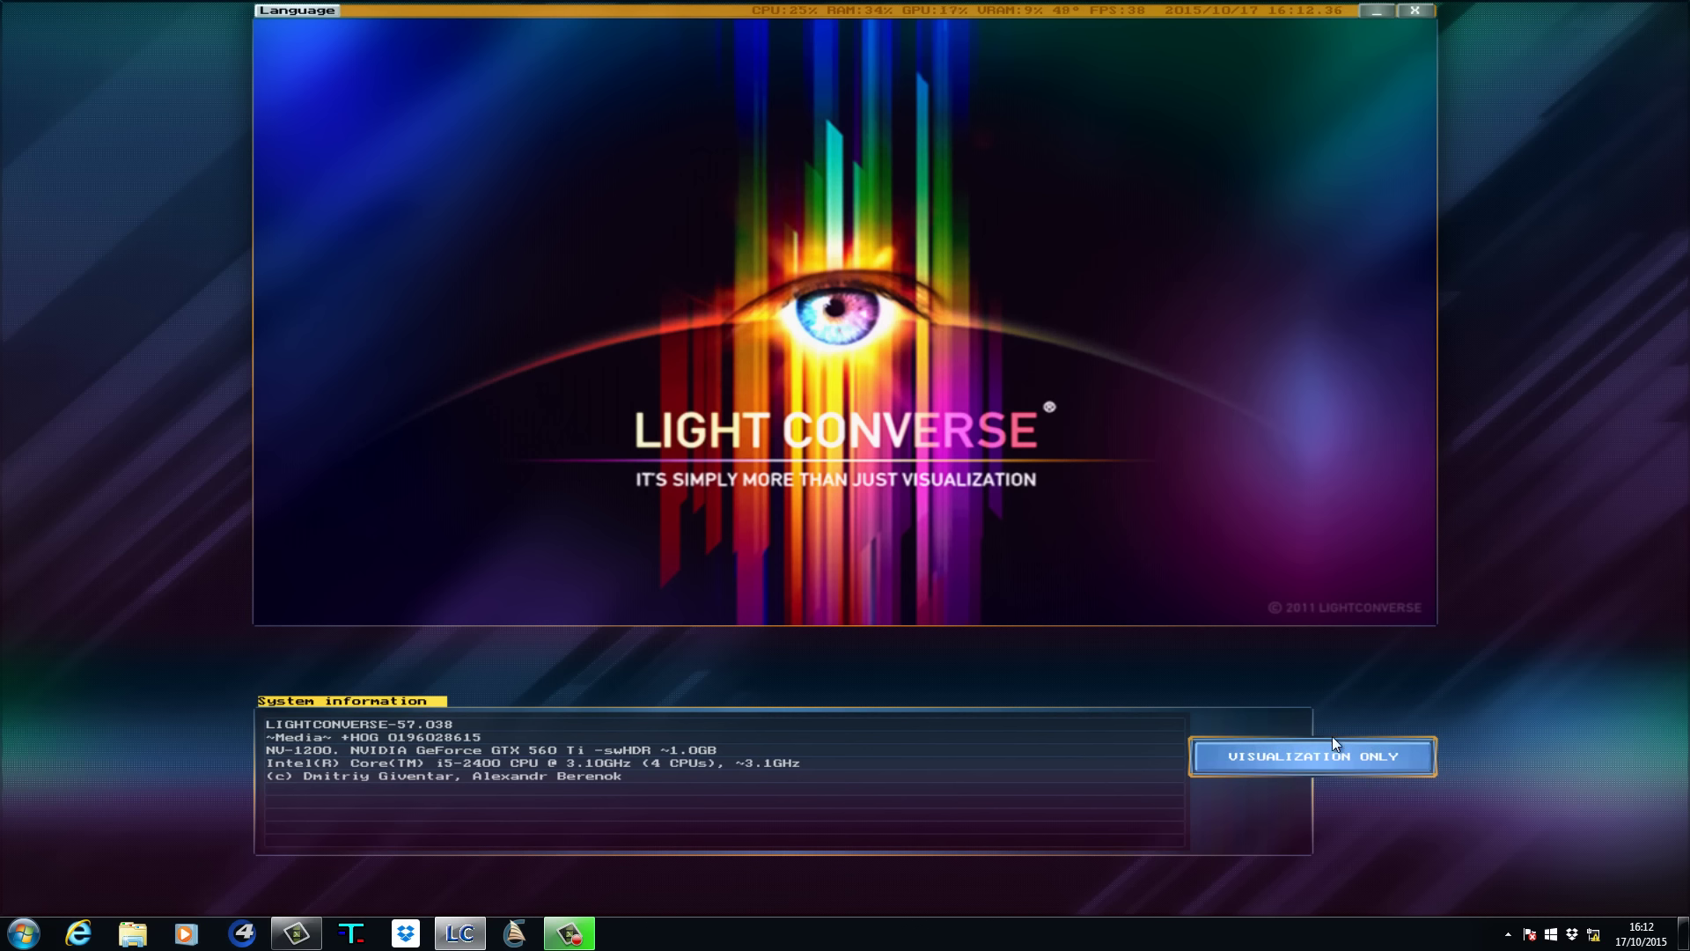
pyautogui.click(1336, 751)
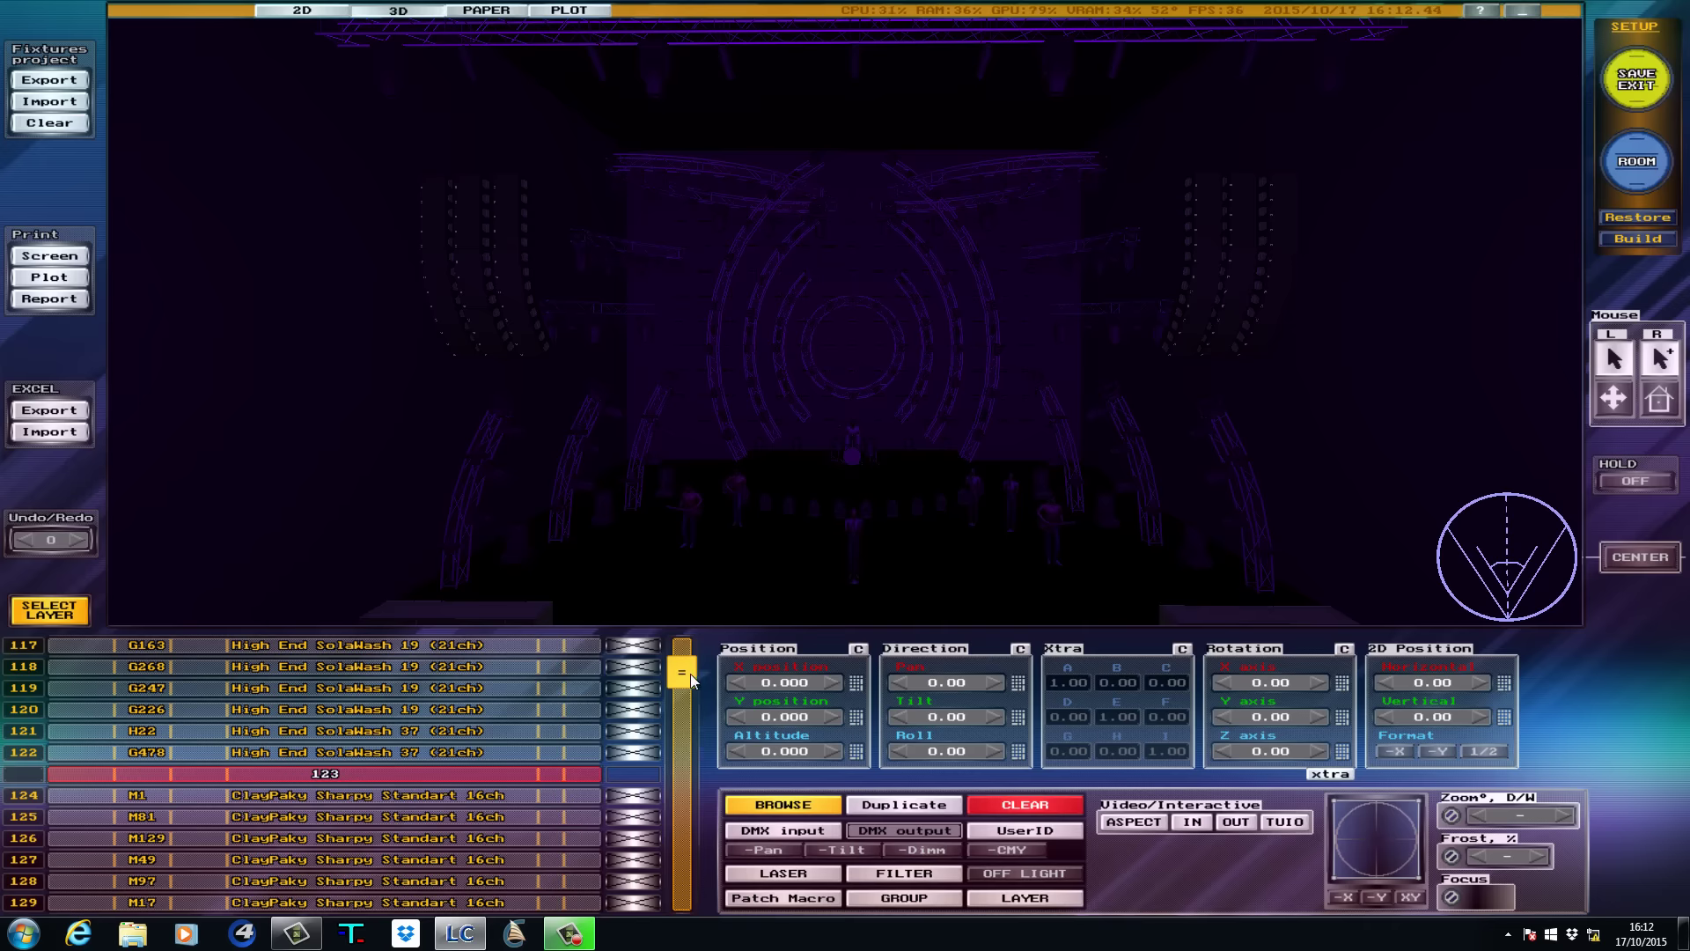
# Select fixture 1 (C36) and check its DMX input patch: HOG3 on HOG protocol, universe 3.
pyautogui.moveTo(690, 674); pyautogui.dragTo(687, 652)
pyautogui.click(388, 643)
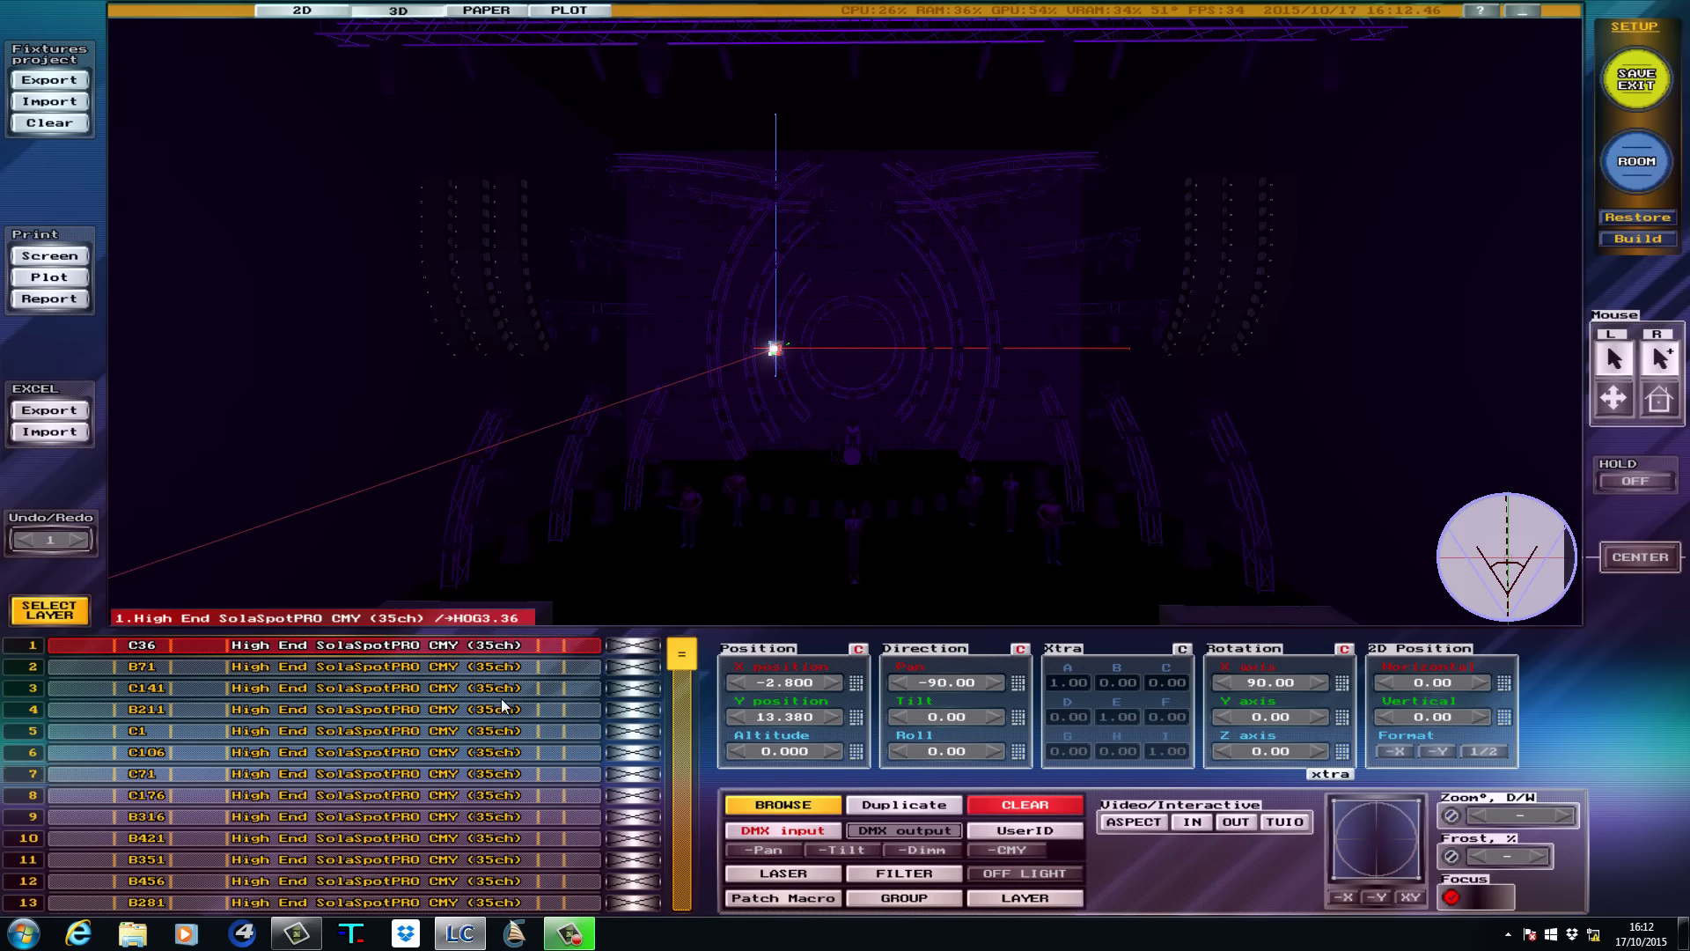
pyautogui.click(753, 831)
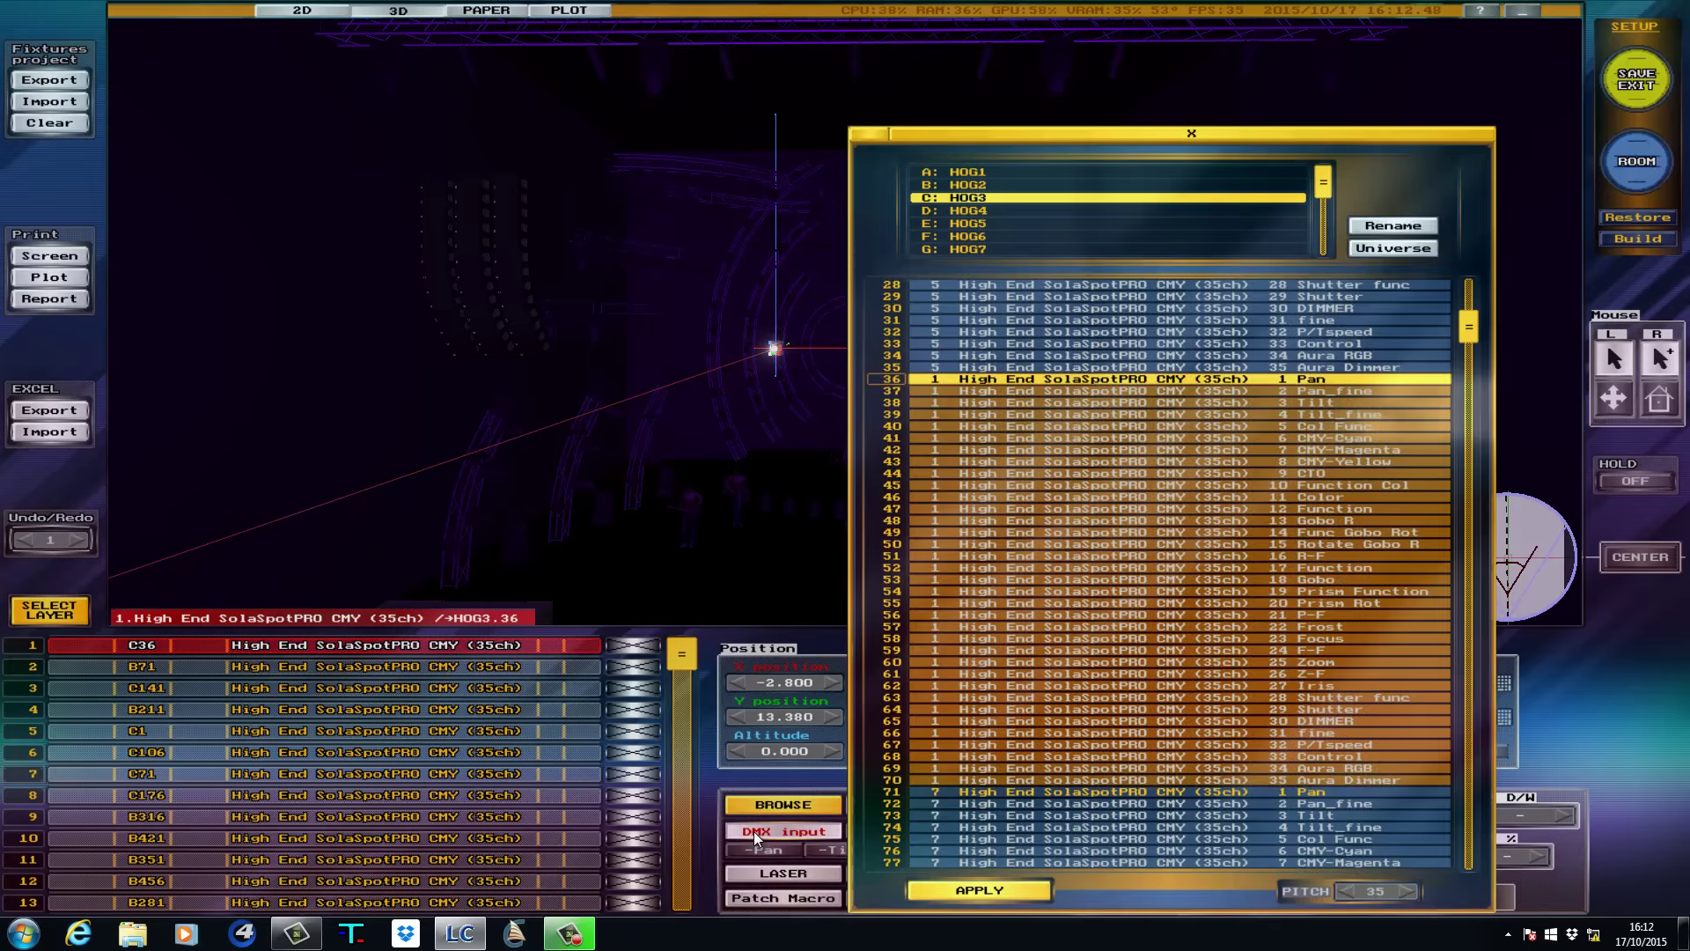
pyautogui.click(1382, 250)
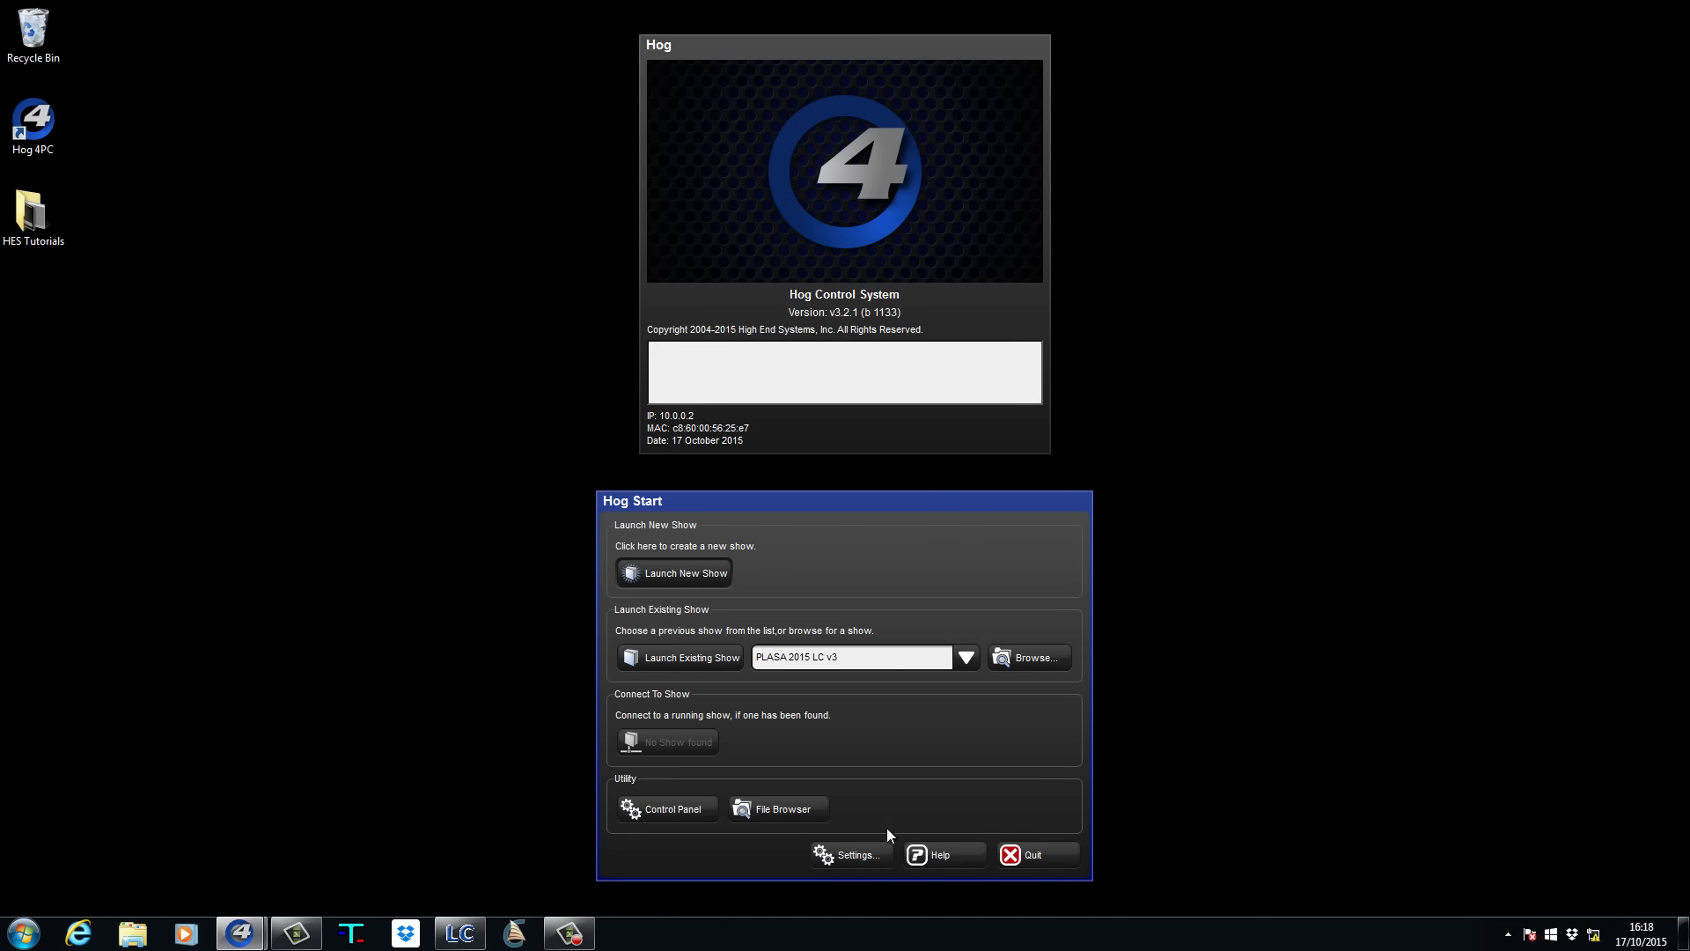
# Enable Run Visualizer Stream in the Hog Start console settings.
pyautogui.click(862, 854)
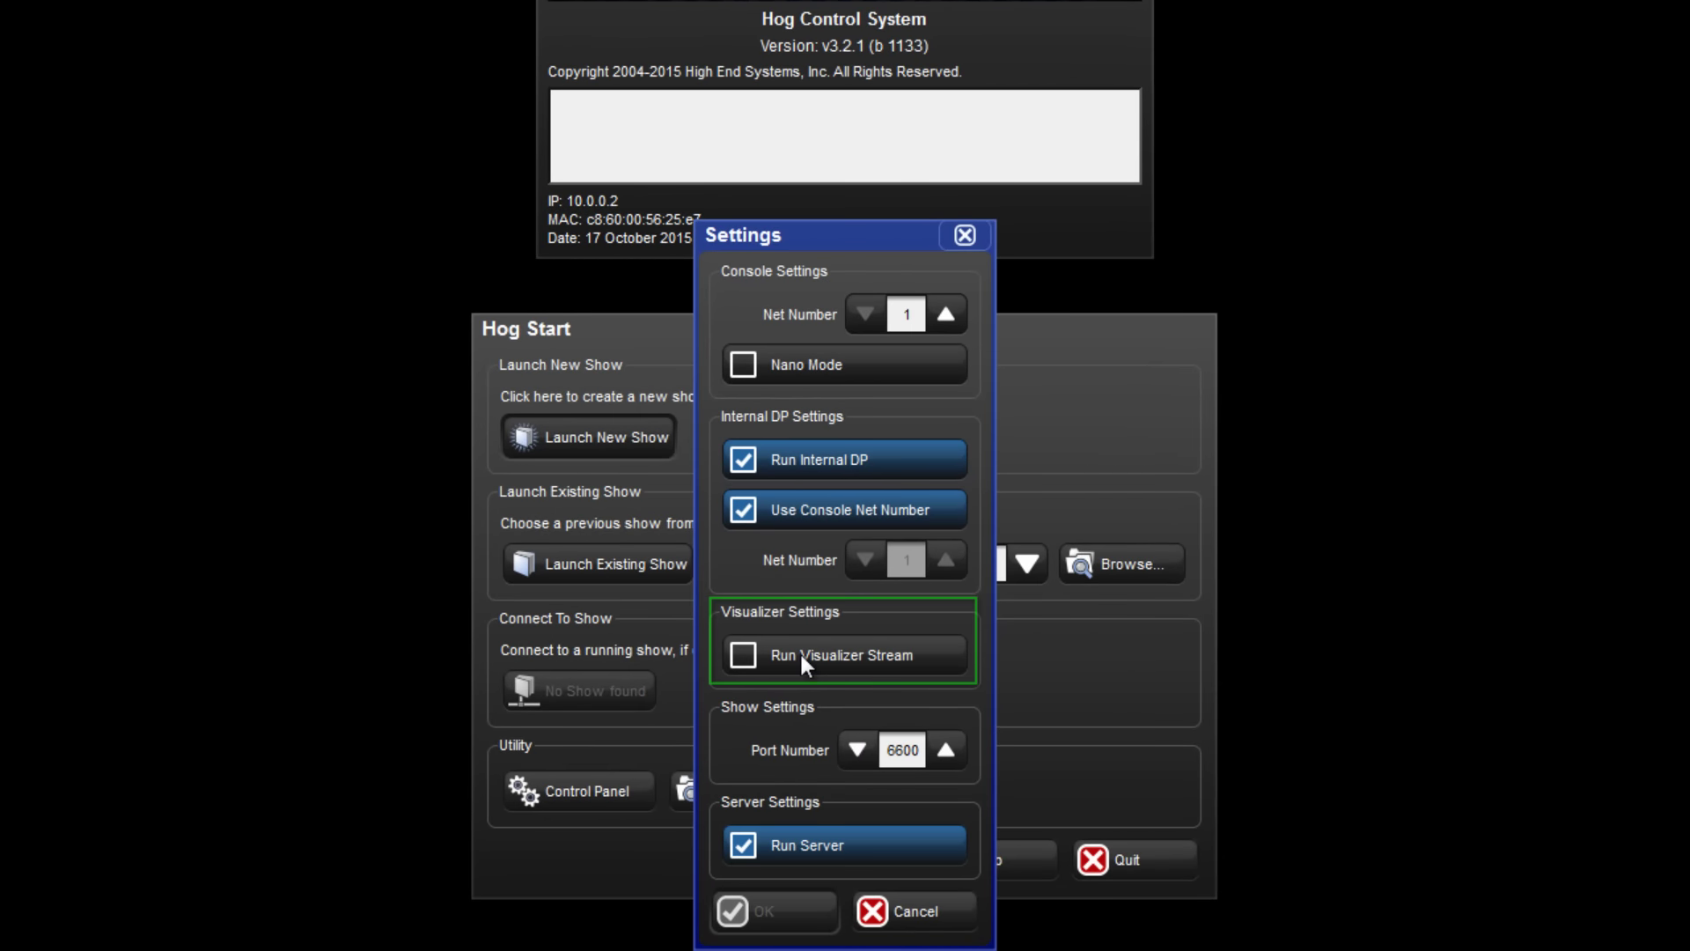
pyautogui.click(802, 665)
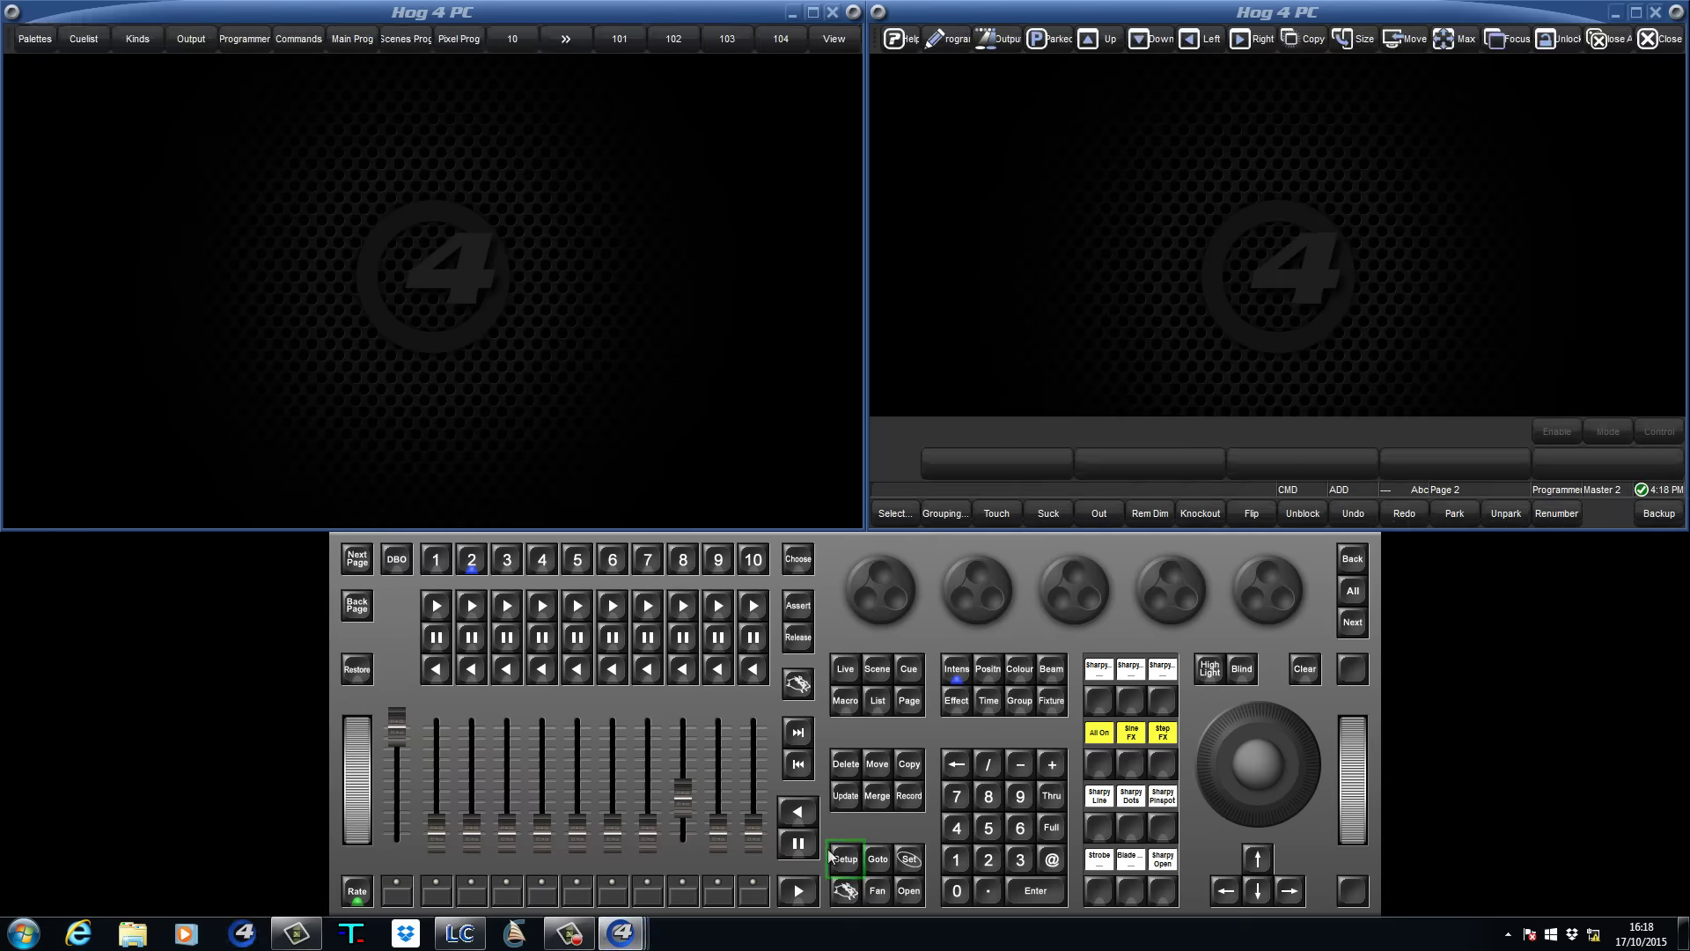
# In Setup > Network, set the Visualizer node to detected 10.0.0.2, LIGHT CONVERSE and apply.
pyautogui.click(831, 856)
pyautogui.click(997, 513)
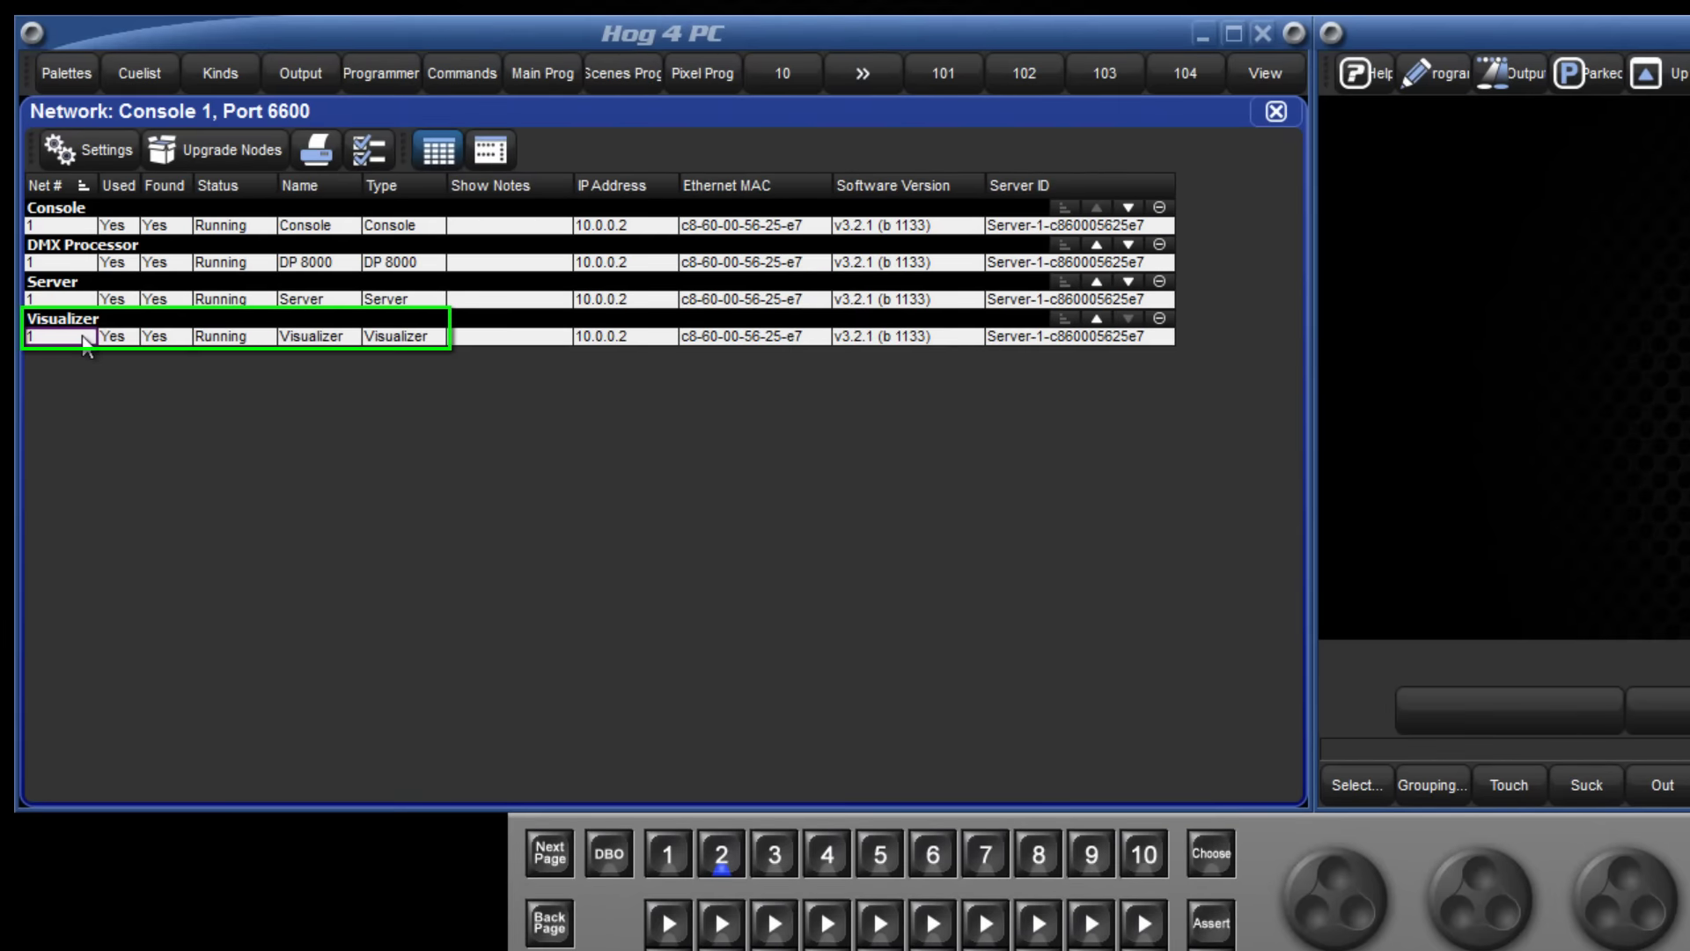
pyautogui.click(84, 338)
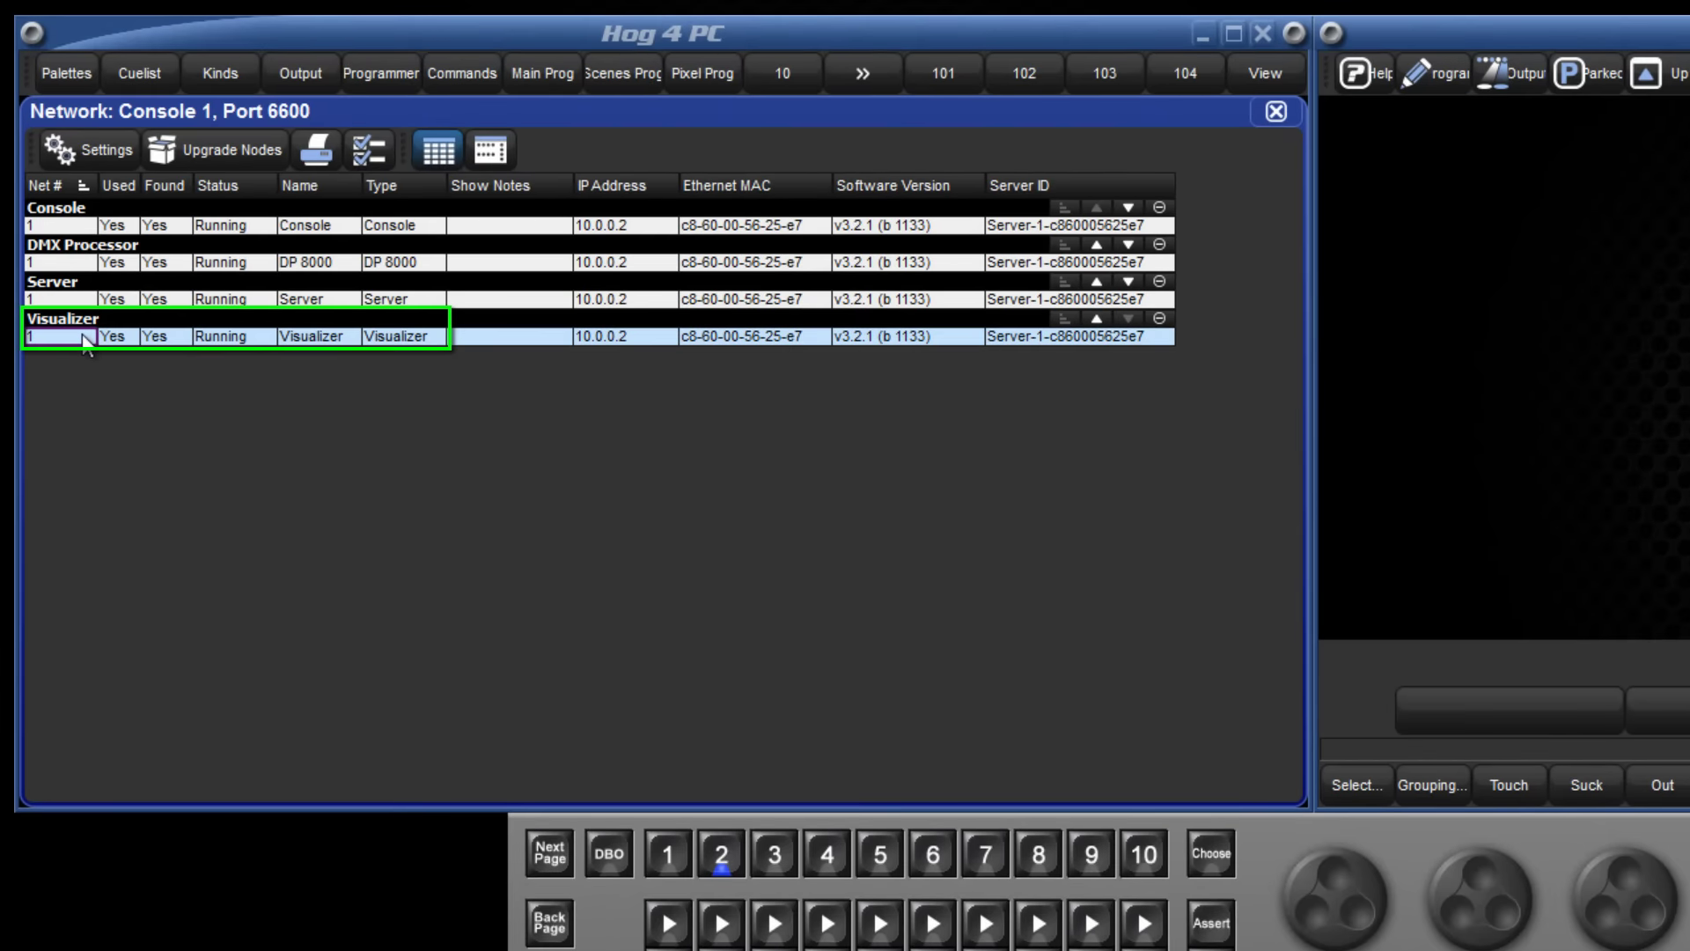
pyautogui.click(97, 153)
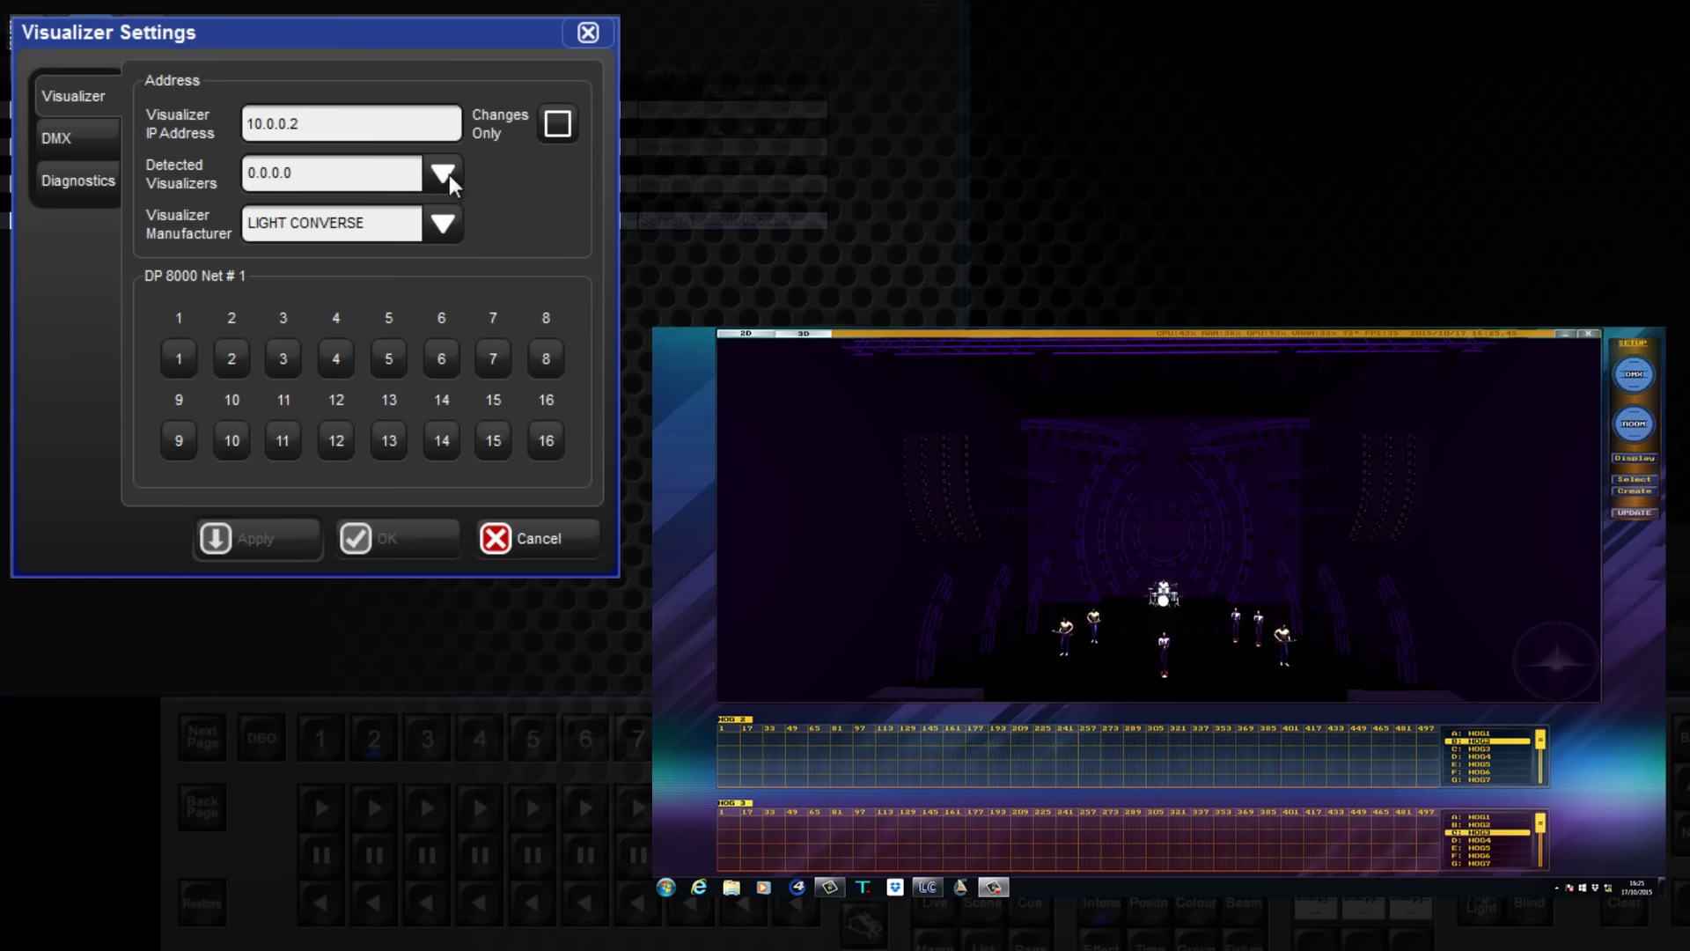
pyautogui.click(442, 175)
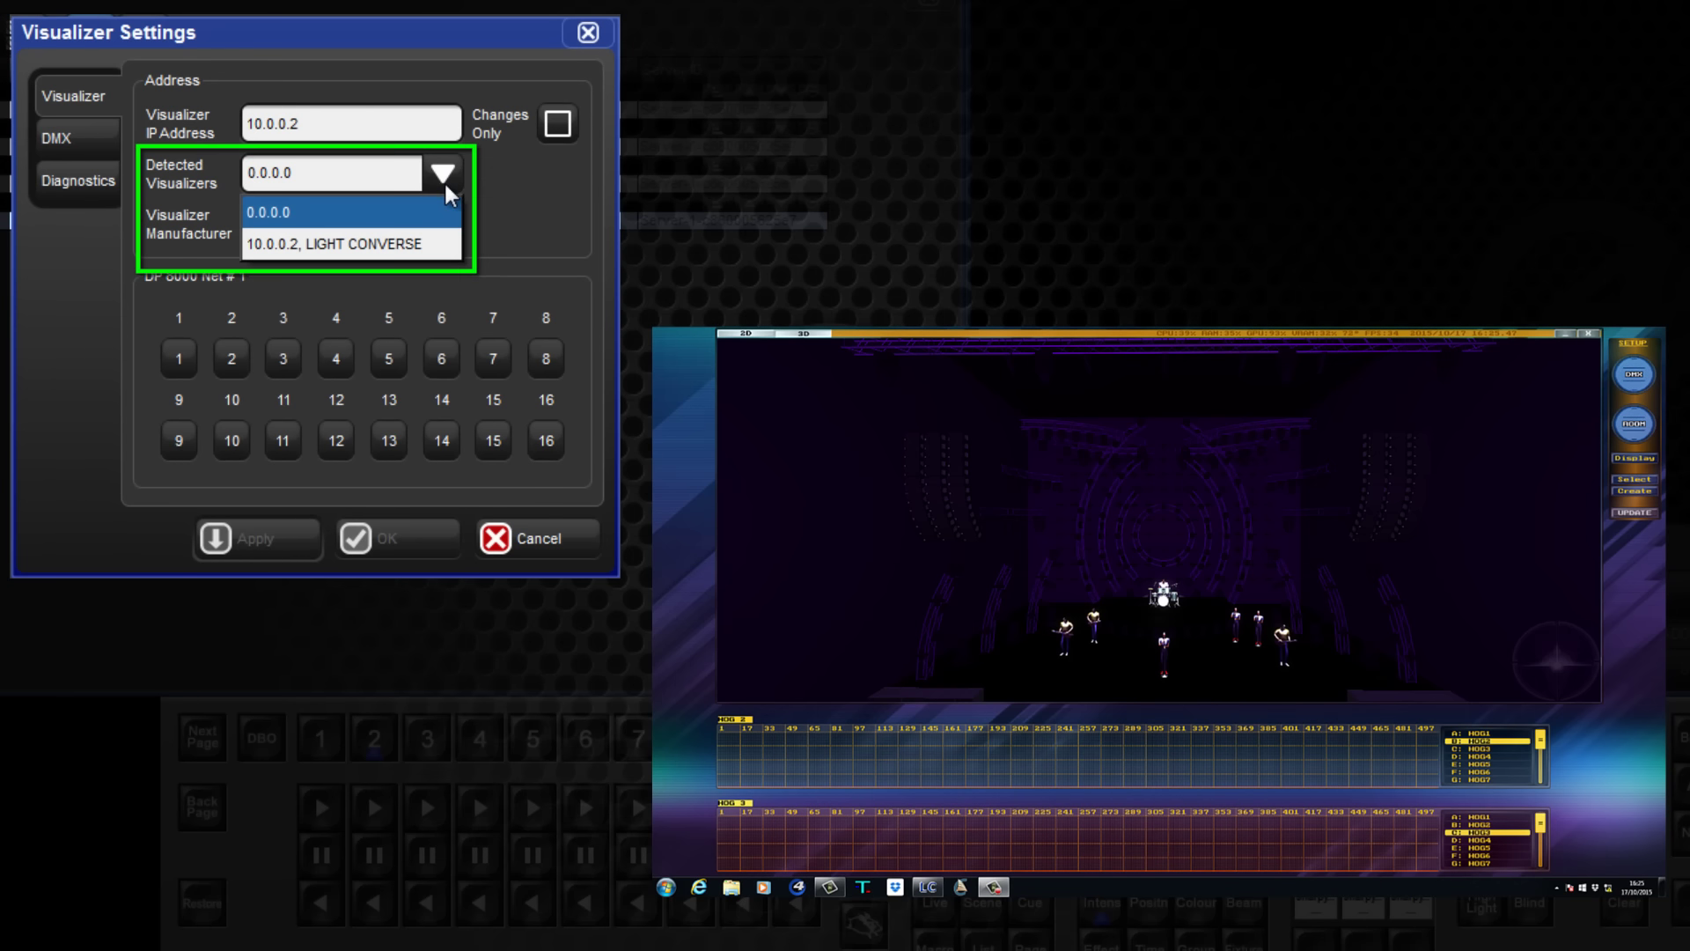
pyautogui.click(399, 251)
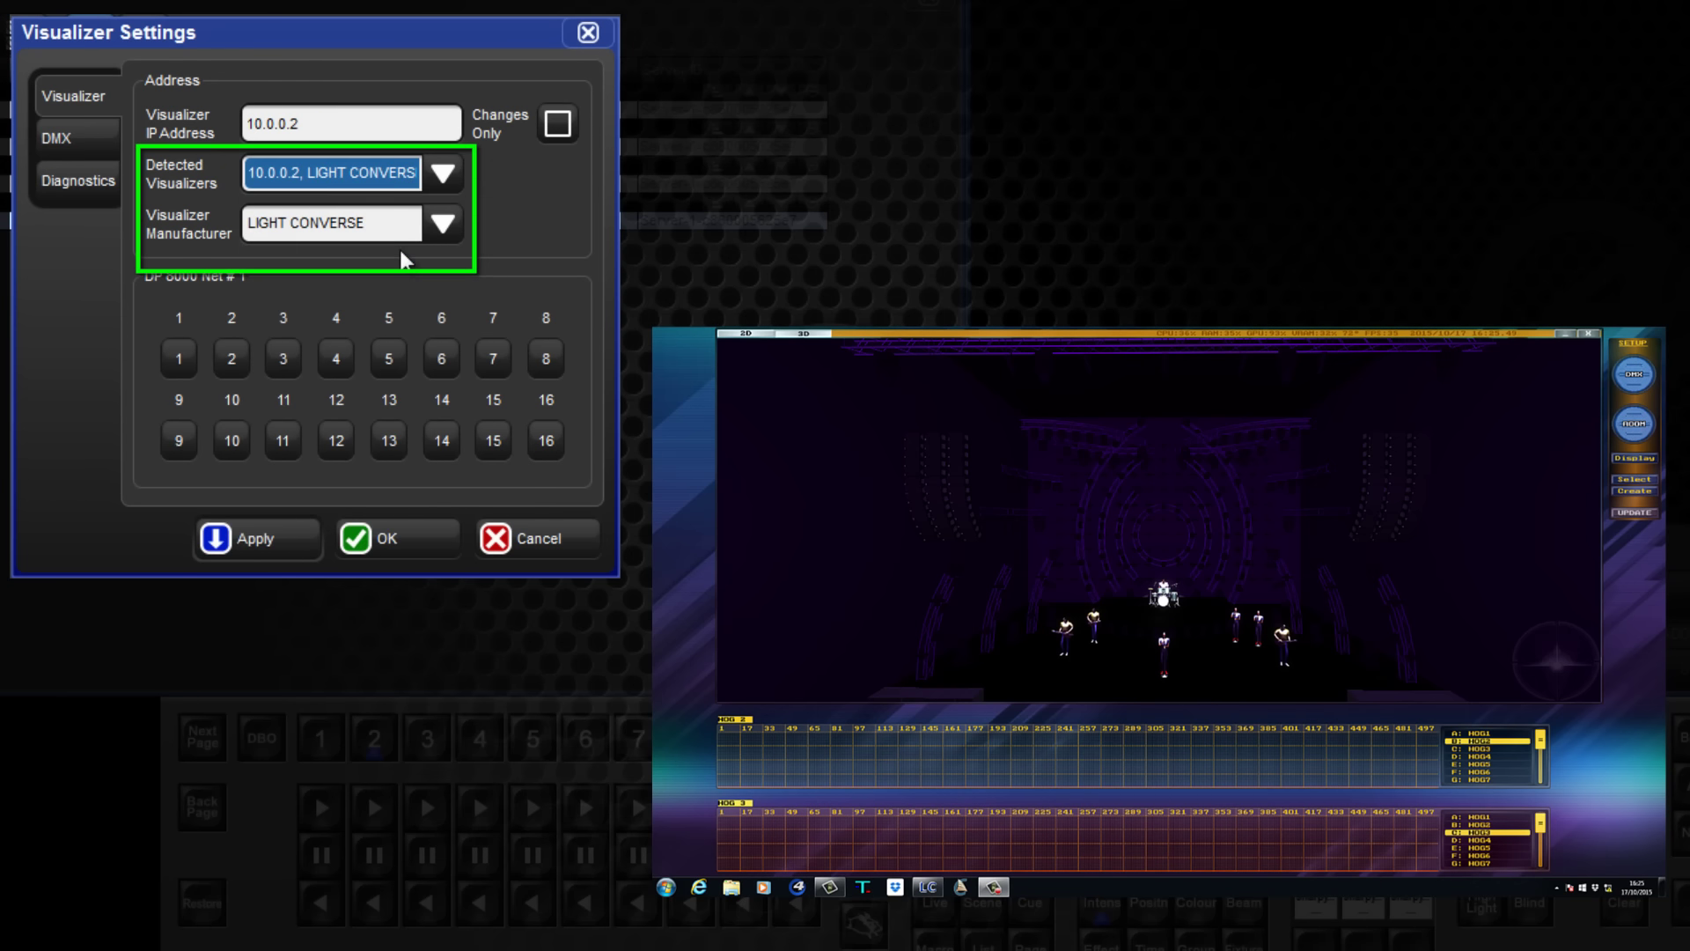
pyautogui.click(287, 540)
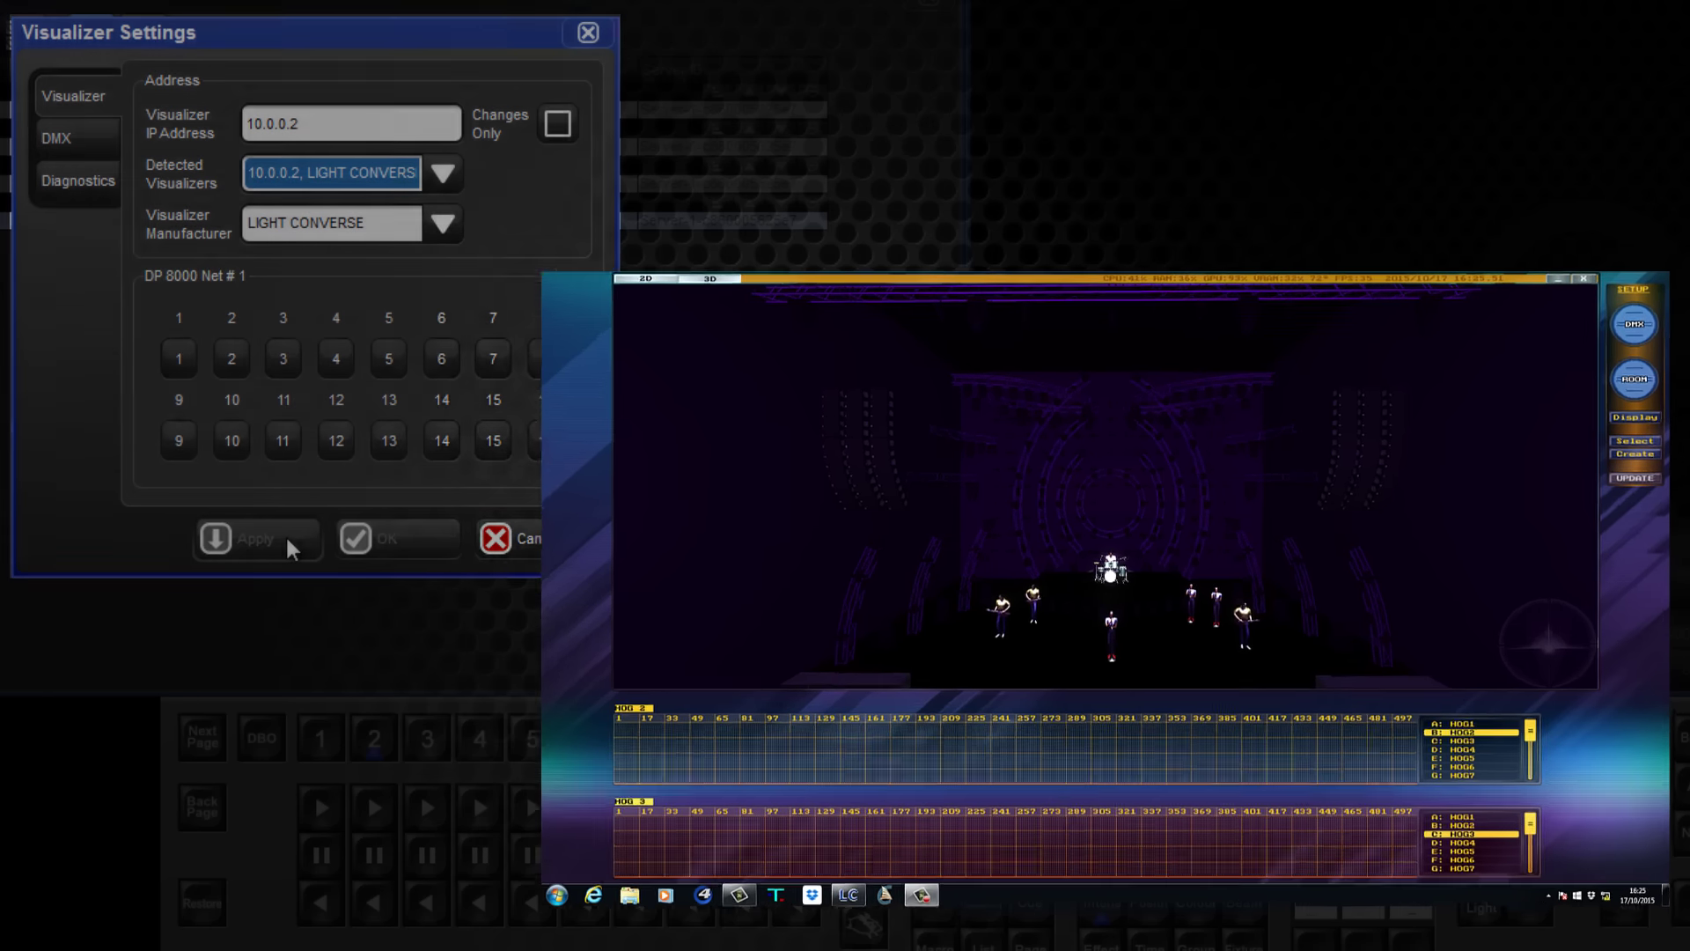